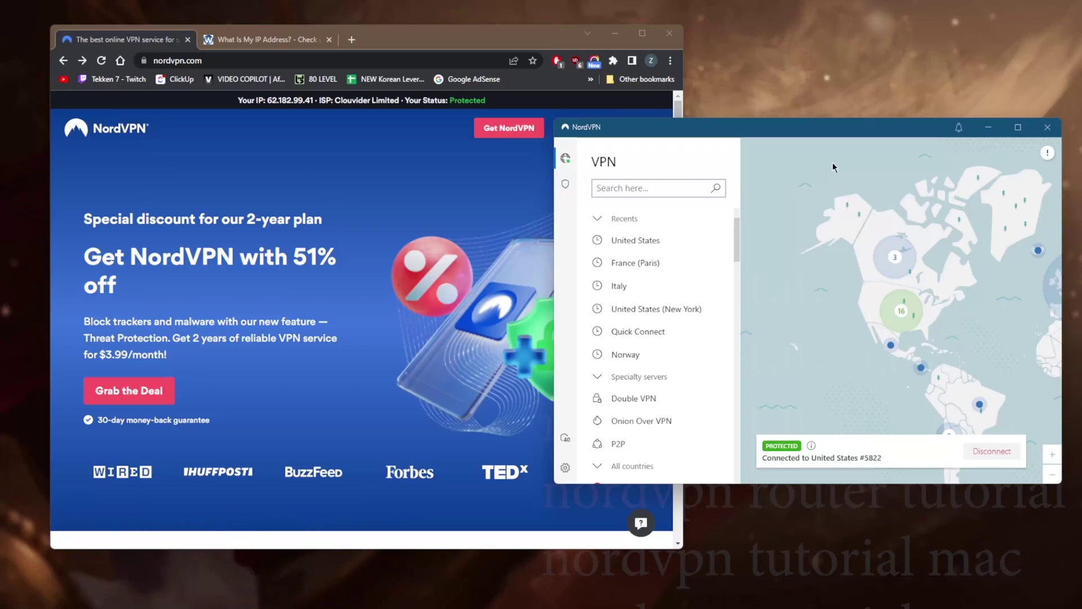
Bring the Chrome window with nordvpn.com in front of the connected NordVPN app
click(417, 182)
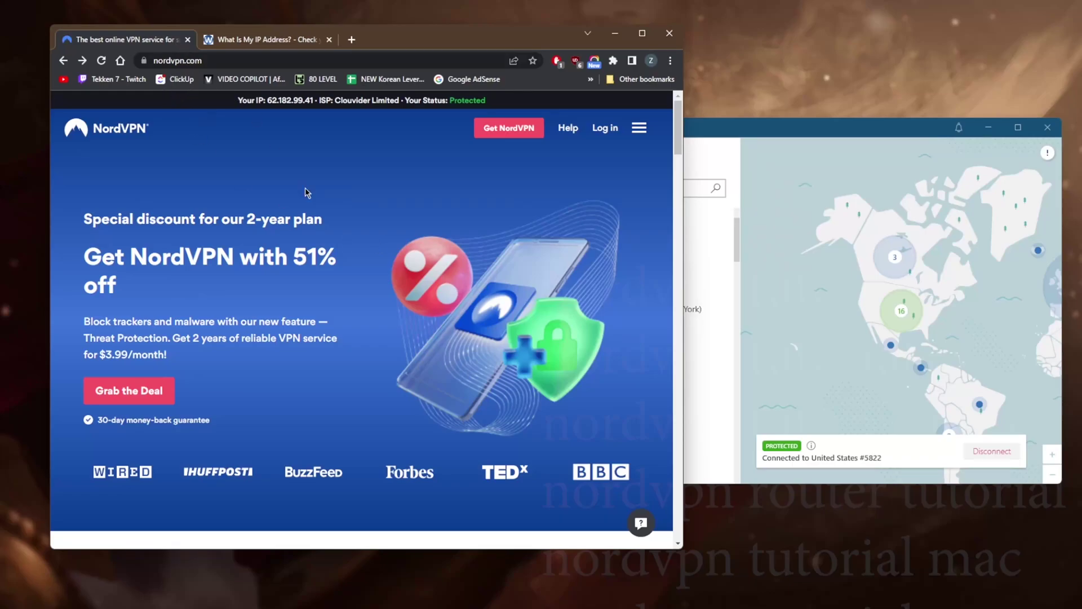
Open the Windows app download page from the nordvpn.com footer's VPN Apps links
scroll(306, 188, down, 5)
scroll(305, 188, down, 10)
scroll(305, 188, down, 10)
scroll(306, 188, down, 5)
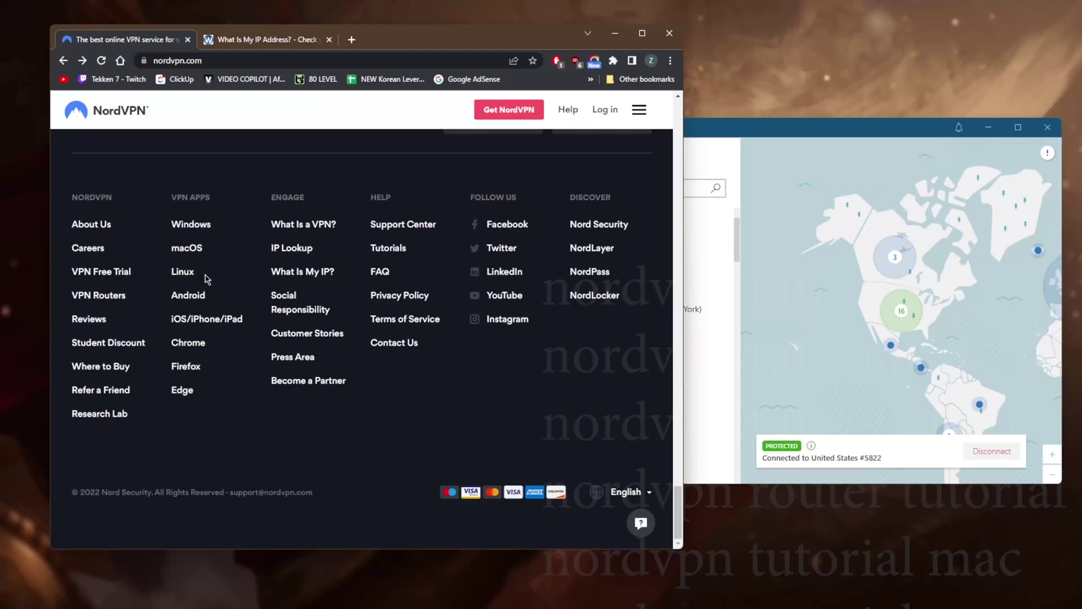
click(199, 229)
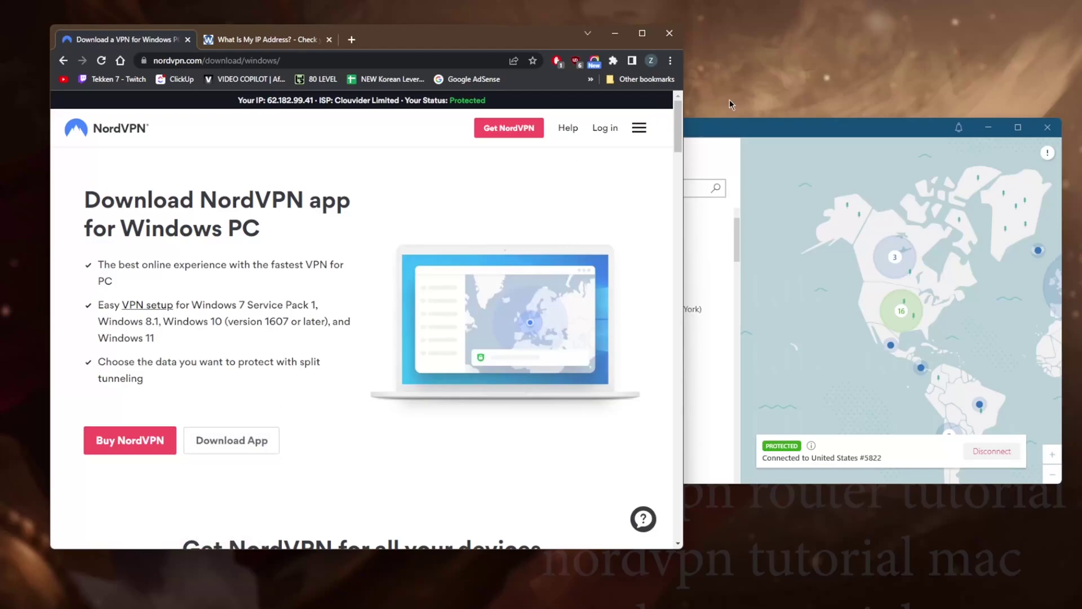
Switch between the browser and NordVPN app, leaving the app in front
click(749, 133)
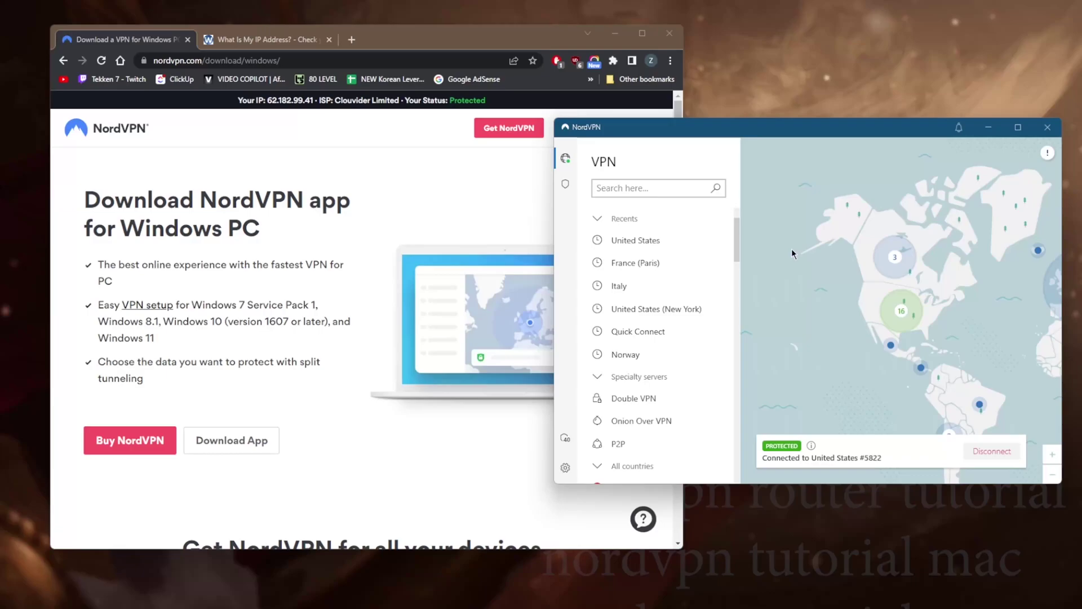
click(456, 204)
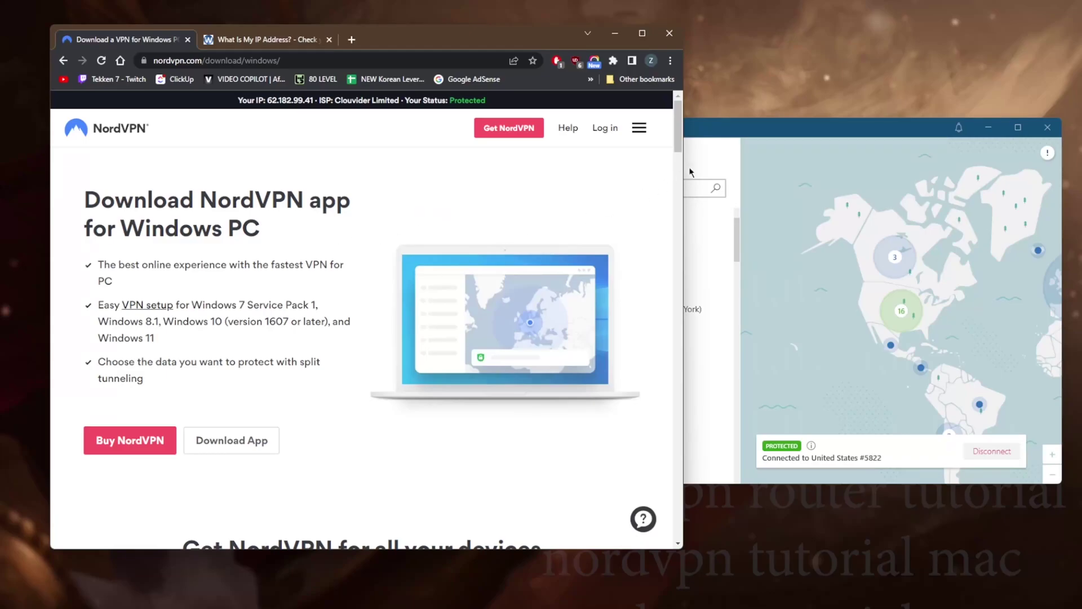
click(728, 121)
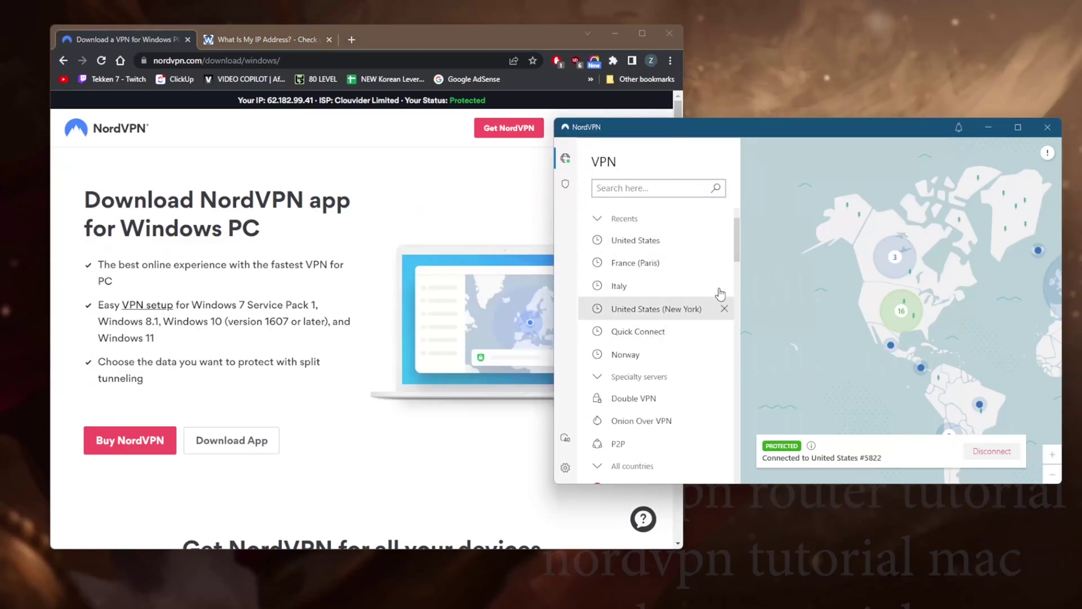
Pan the server map, then view the IP page showing 62.182.99.41 in New York
mouse_move(800, 295)
mouse_down()
mouse_move(734, 291)
mouse_move(599, 219)
mouse_up()
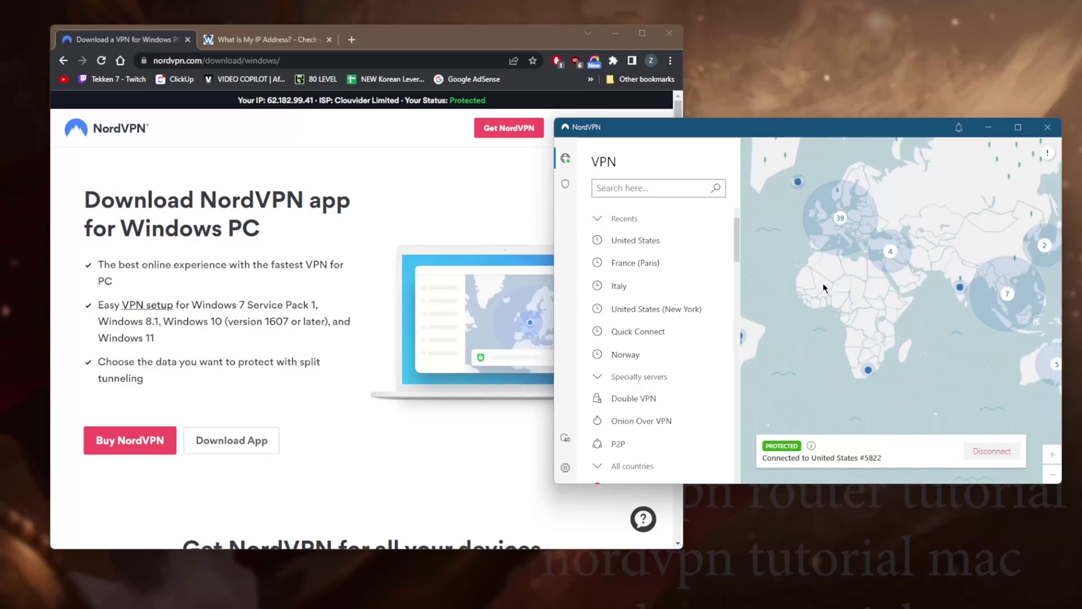
drag(830, 289, 936, 326)
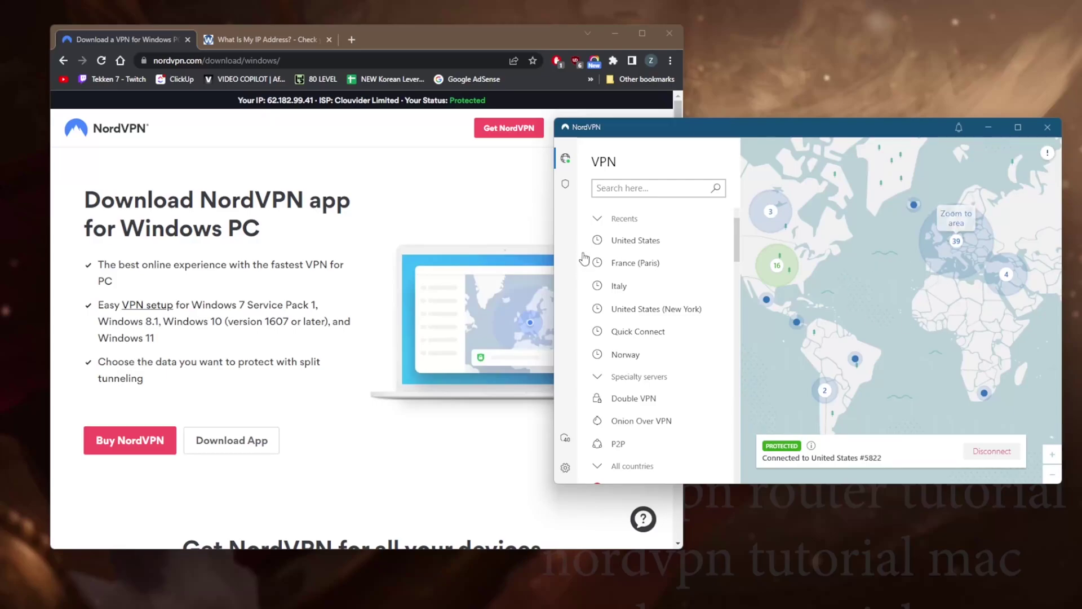
click(268, 40)
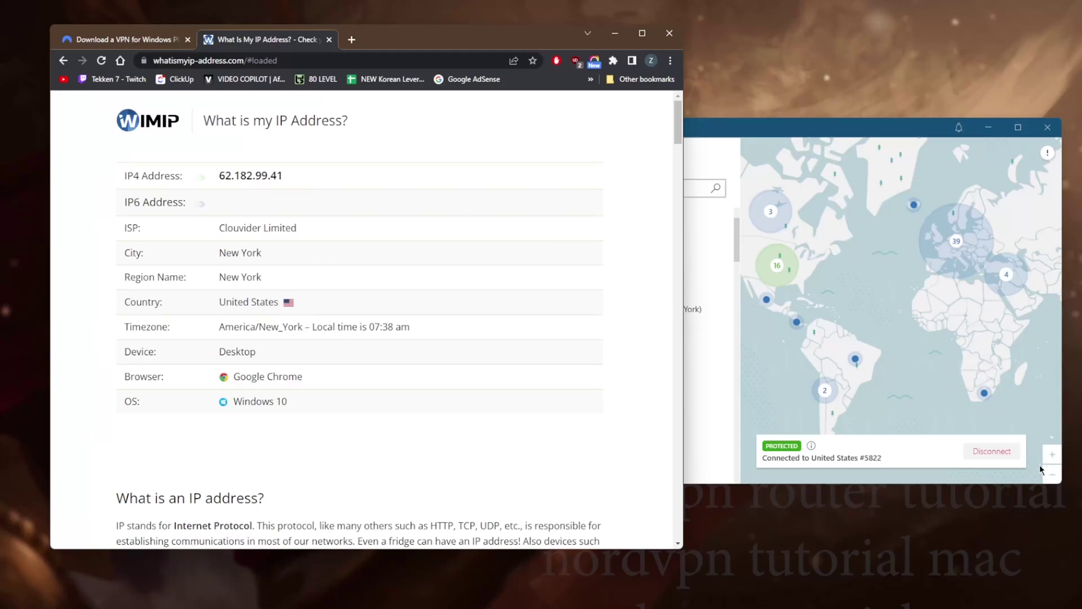
Disconnect from the United States server, then return to the Windows download page with NordVPN in front
click(992, 452)
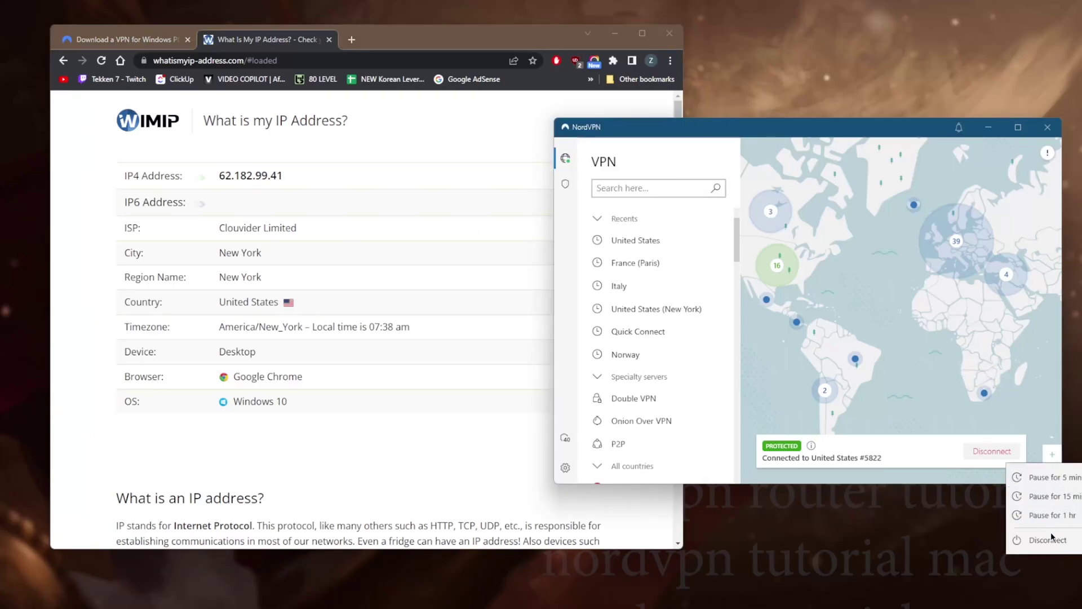
click(1052, 541)
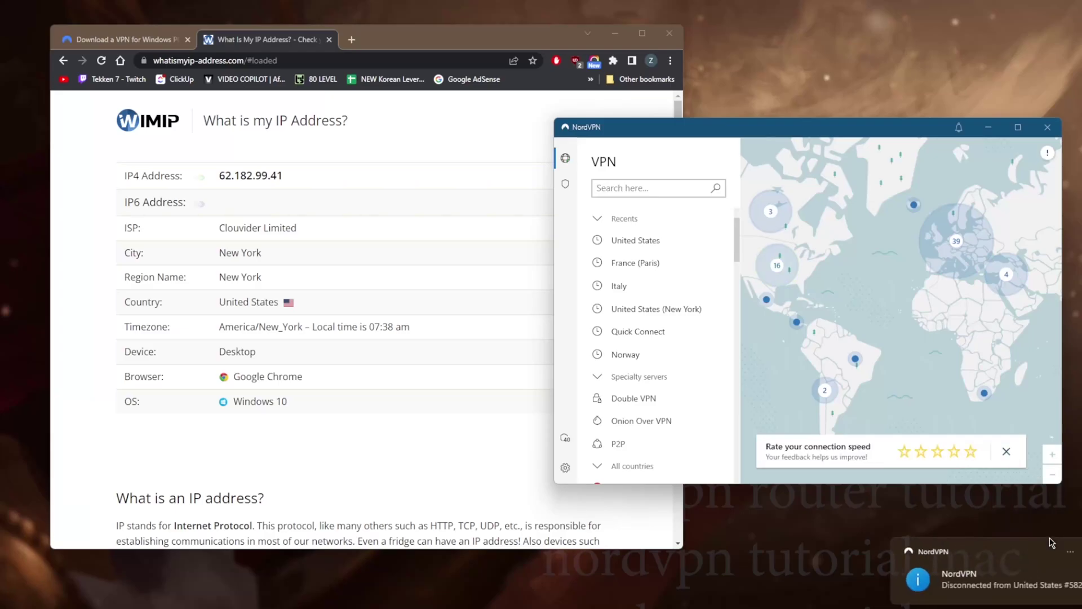
click(1006, 454)
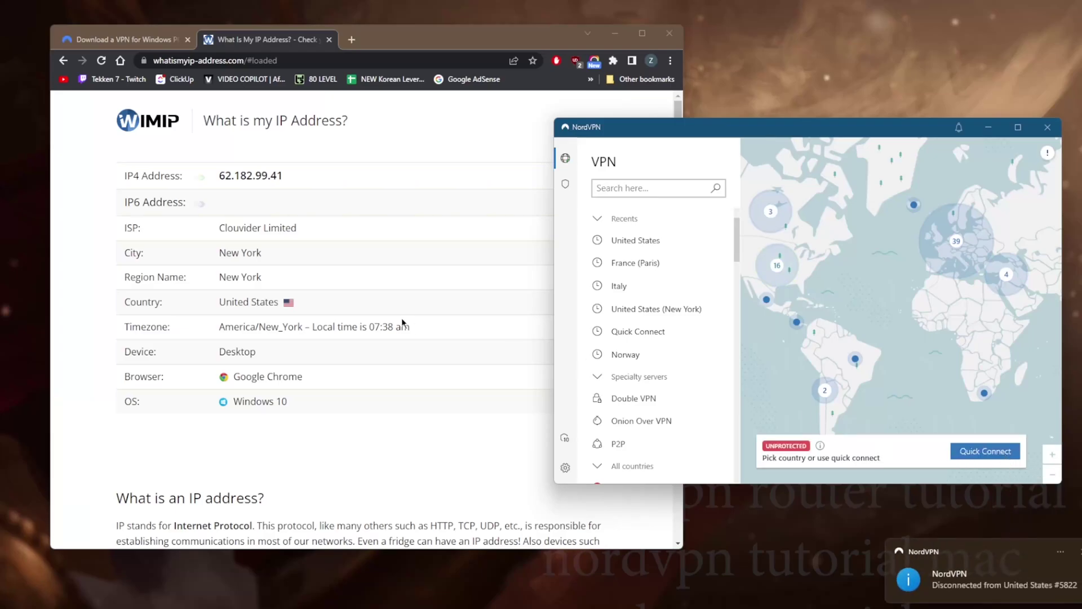
click(127, 42)
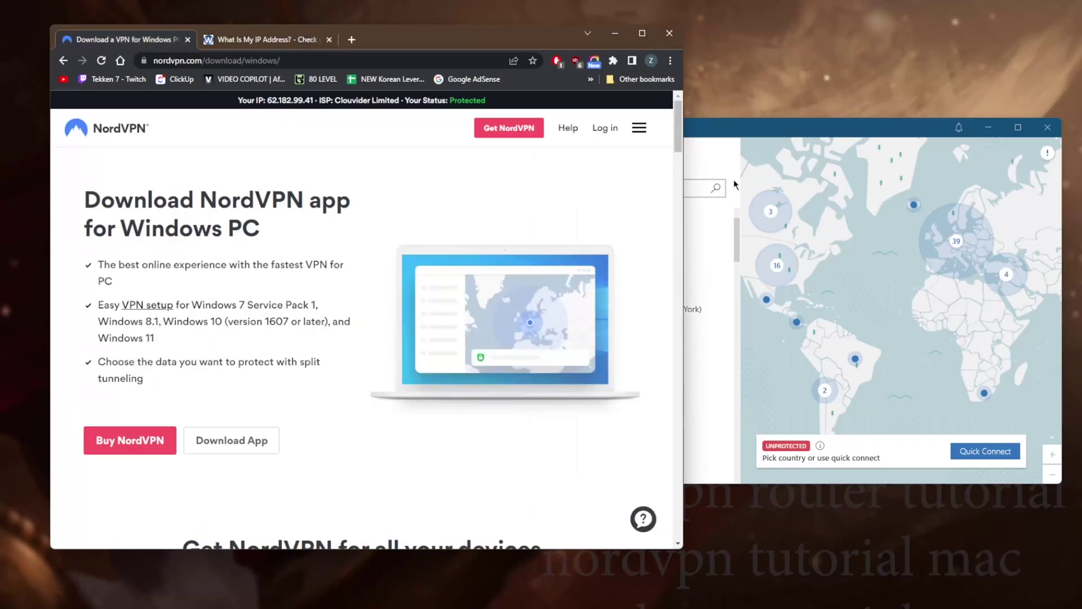
click(738, 134)
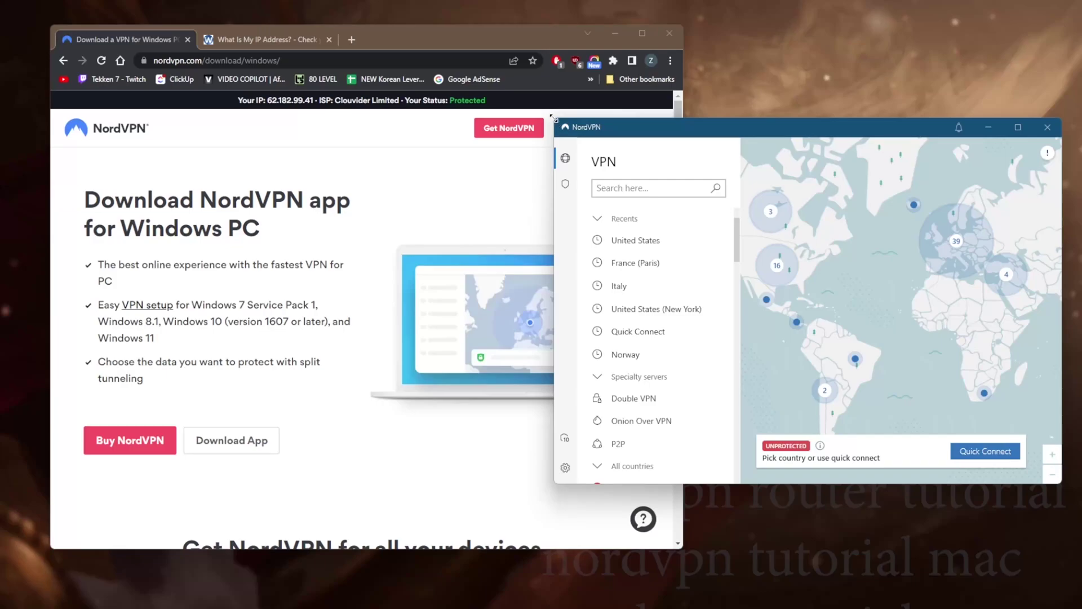
Enlarge the NordVPN window, zoom the map into United States servers, and nudge the window down
drag(556, 120, 268, 26)
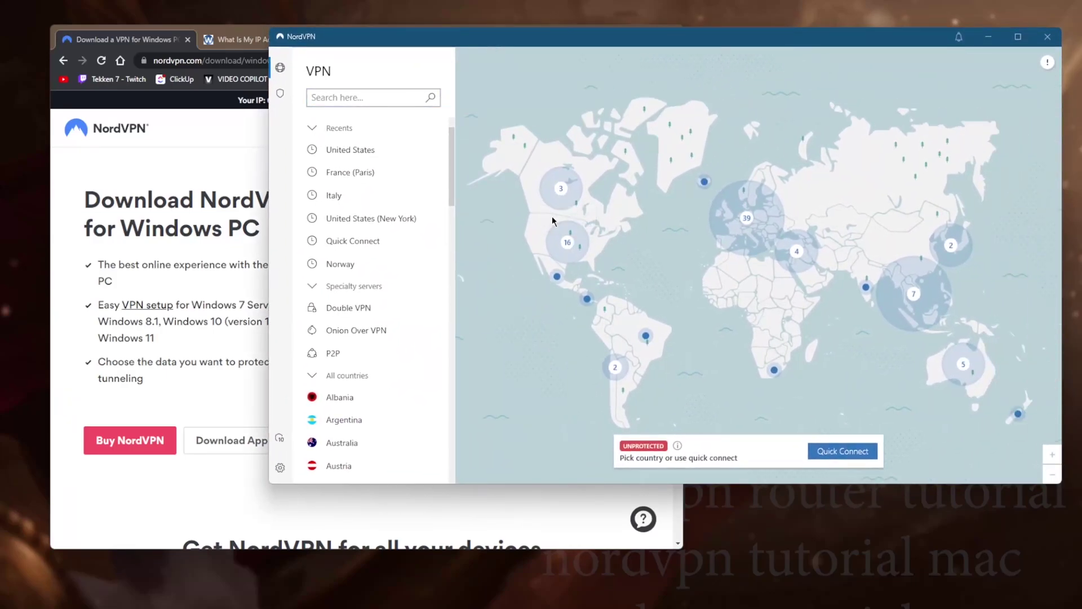
click(555, 248)
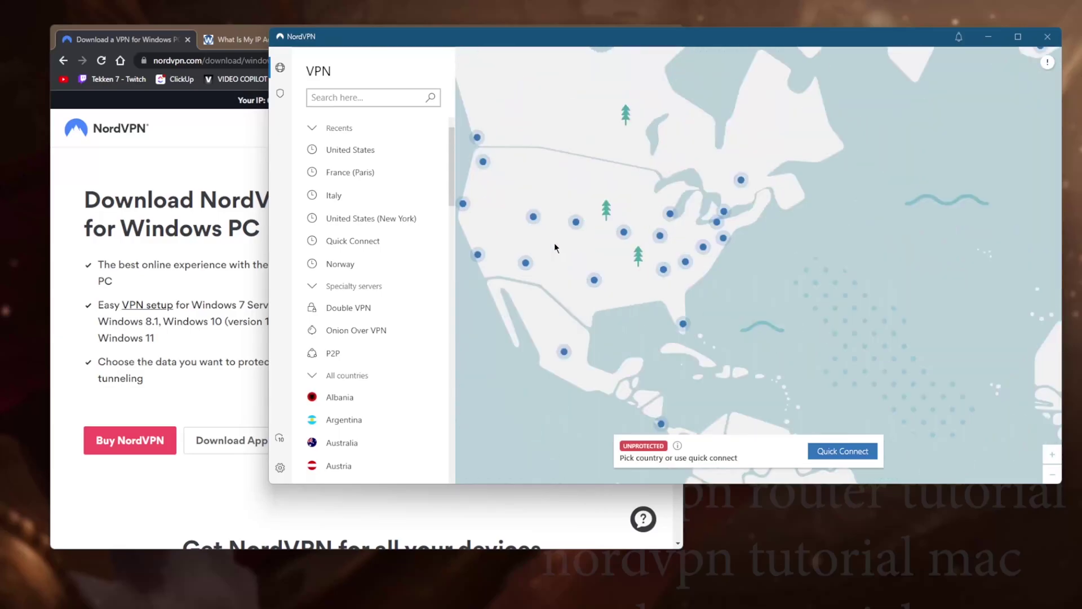
scroll(553, 242, down, 3)
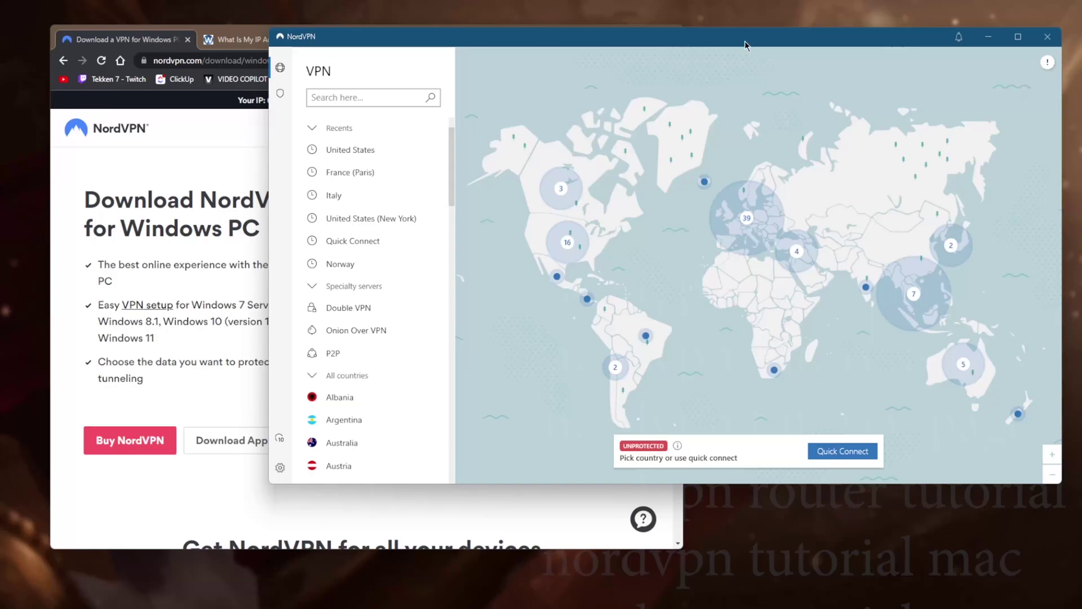
drag(745, 45, 745, 66)
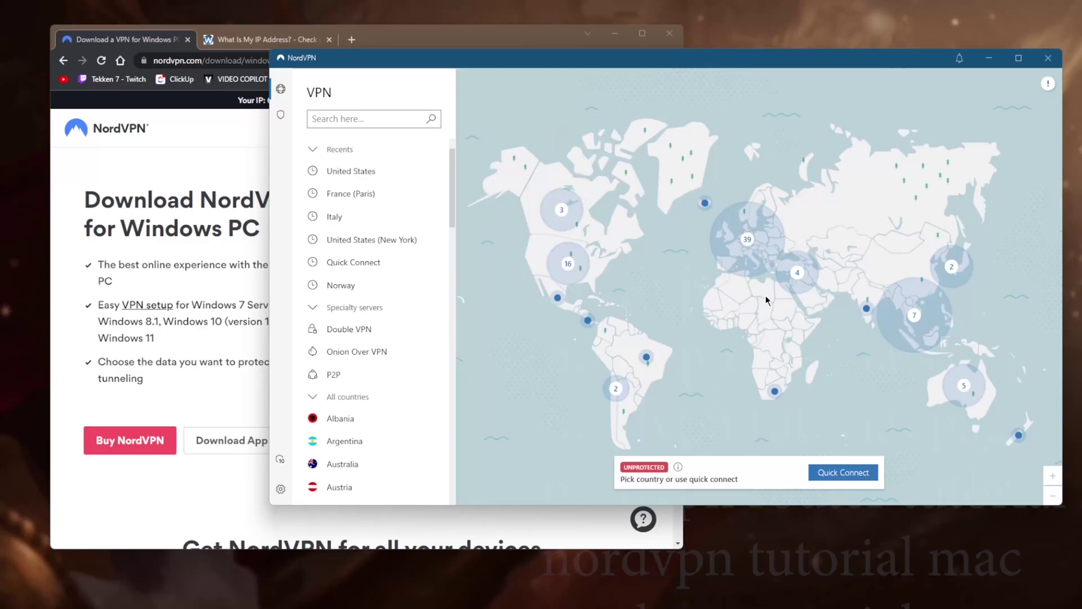
mouse_move(372, 330)
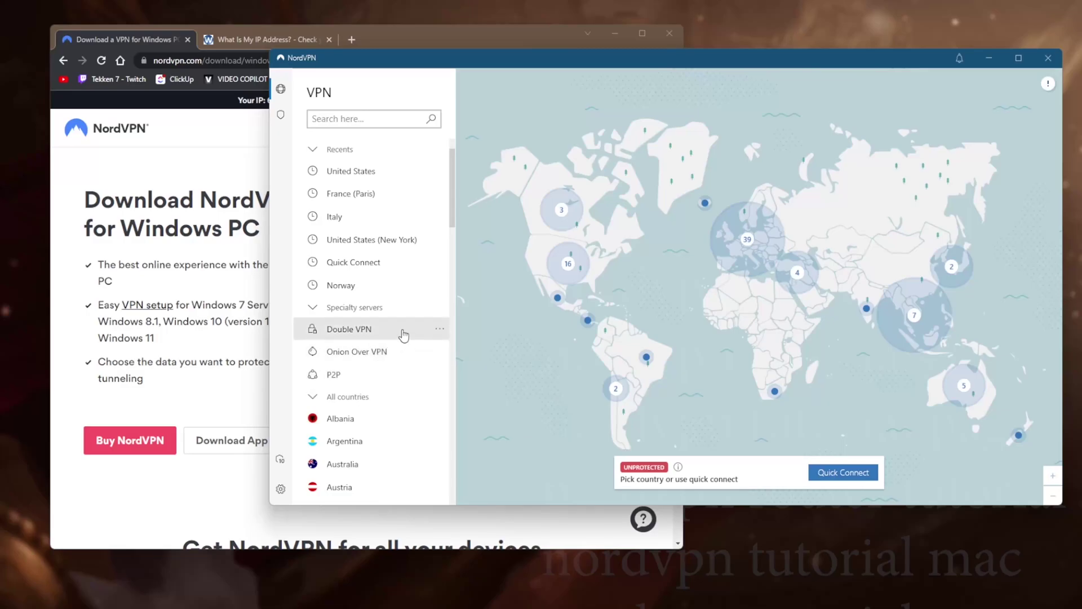
Review Double VPN options for United Kingdom keeping Fastest, then view and close Onion Over VPN options
click(438, 330)
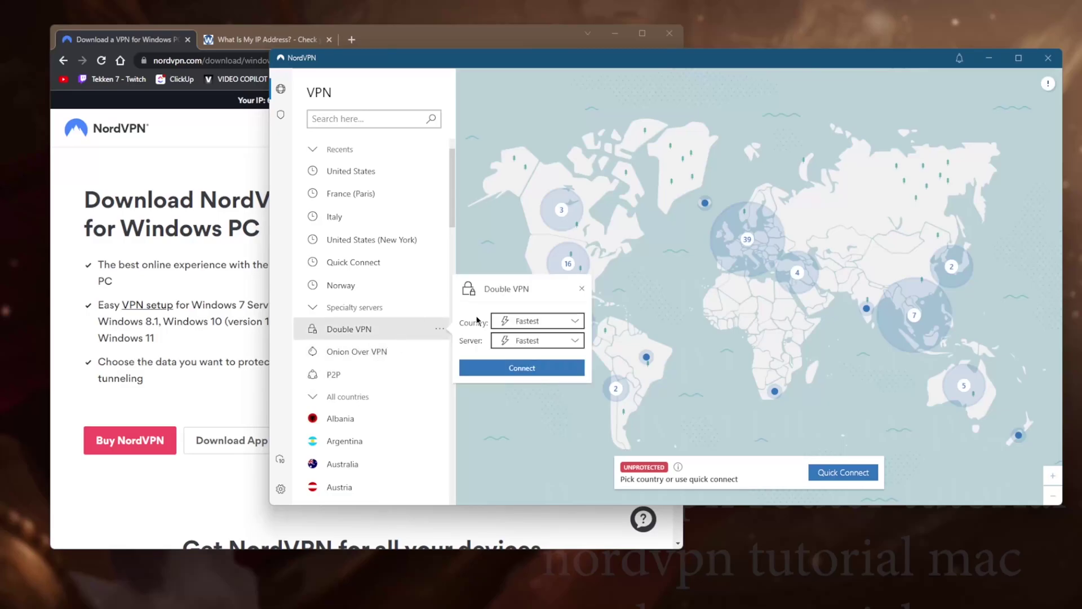
click(556, 321)
click(532, 382)
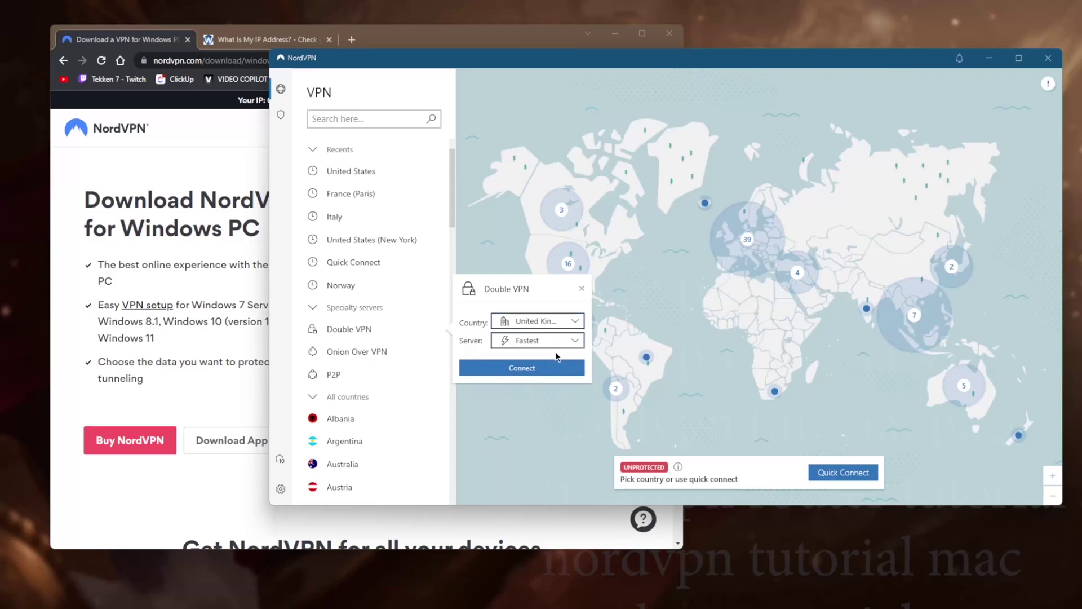
click(568, 343)
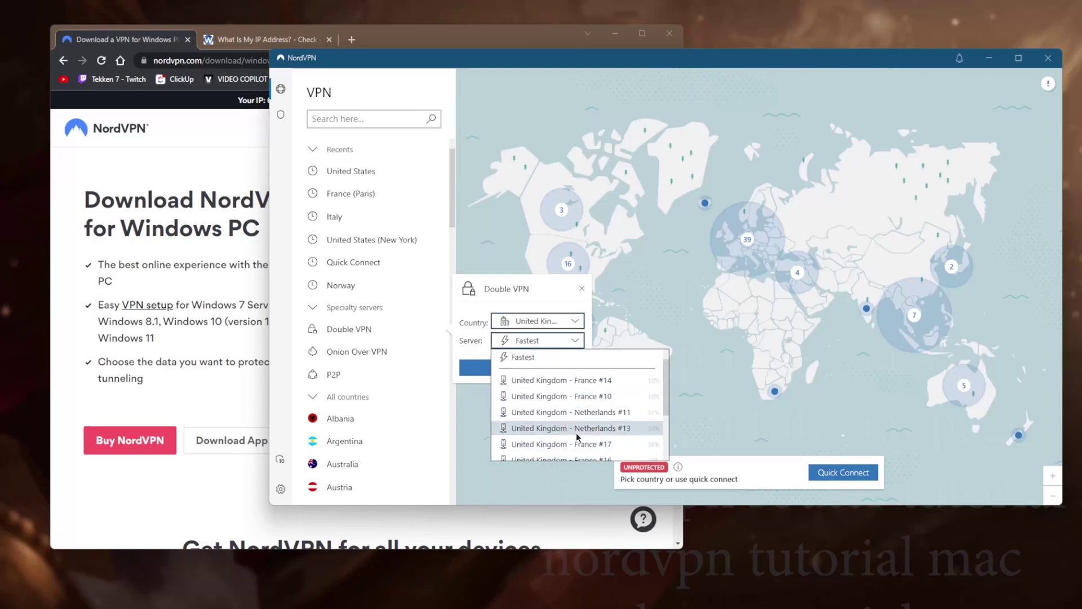
scroll(516, 403, down, 3)
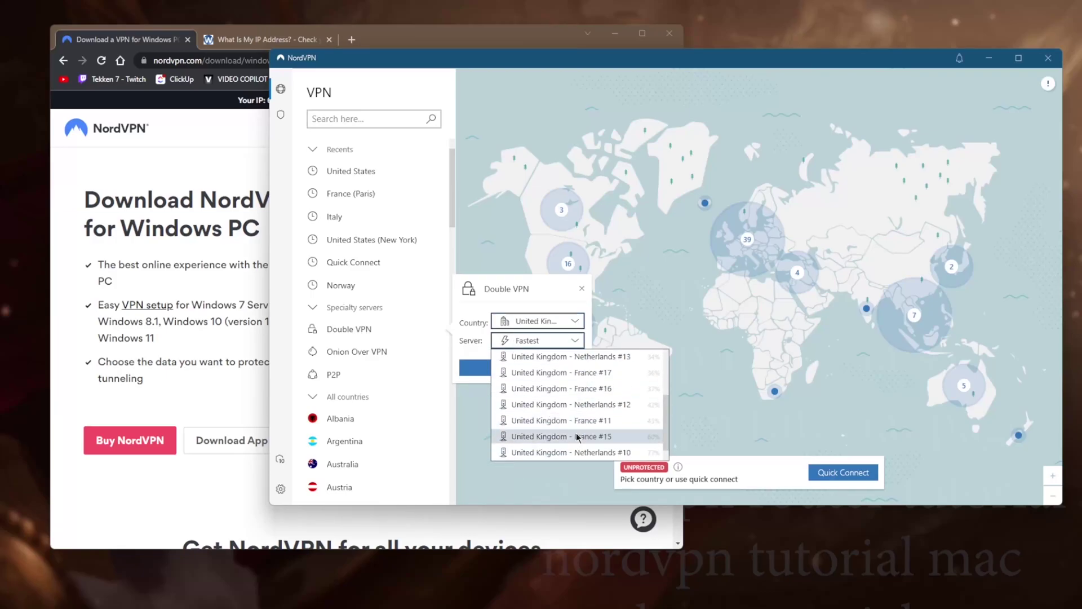
click(443, 361)
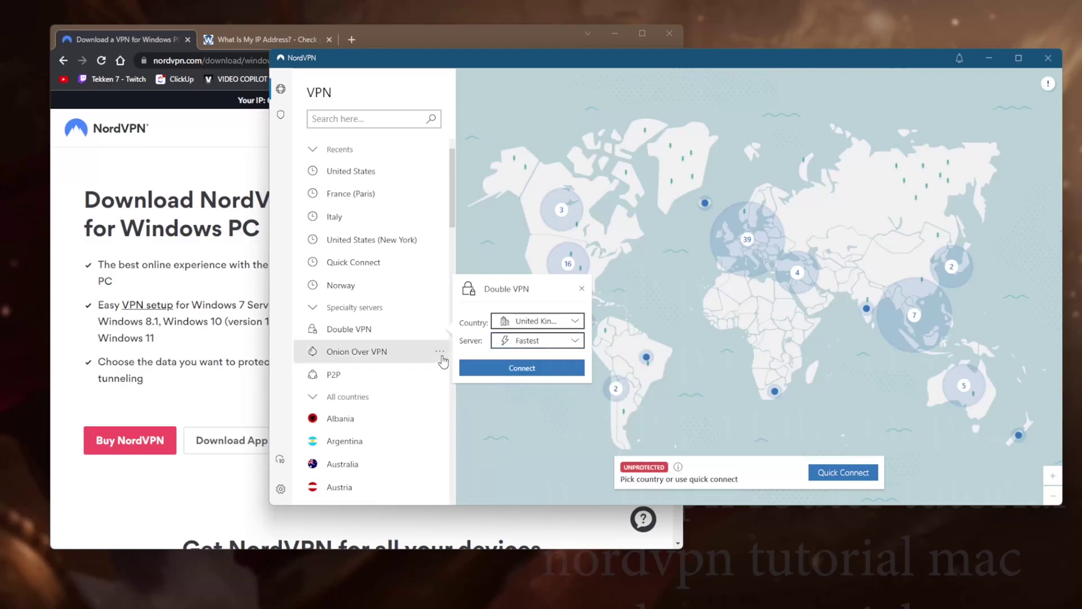
click(443, 358)
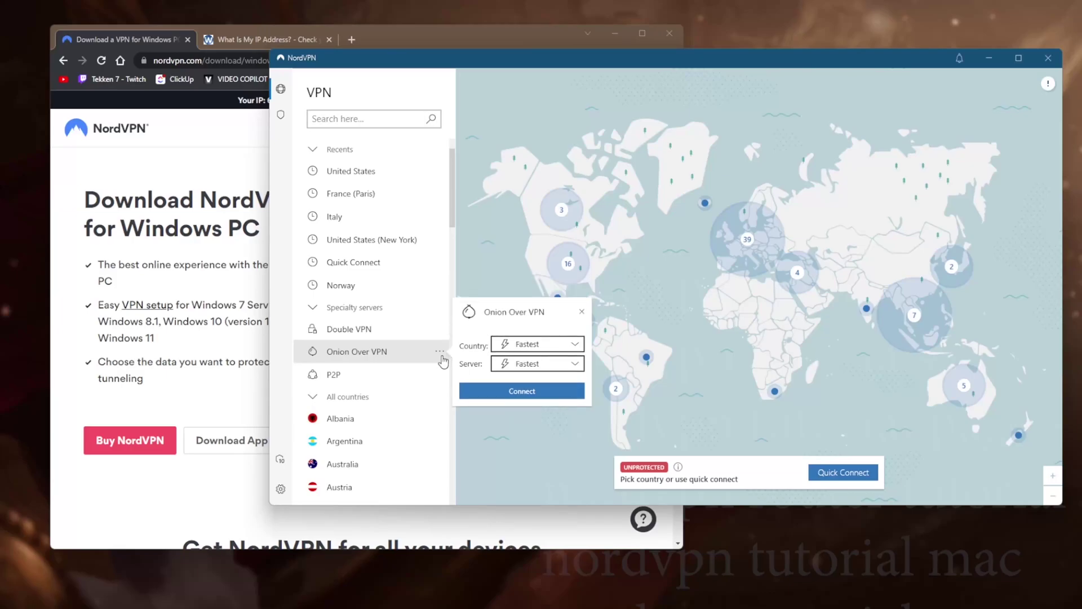
click(490, 255)
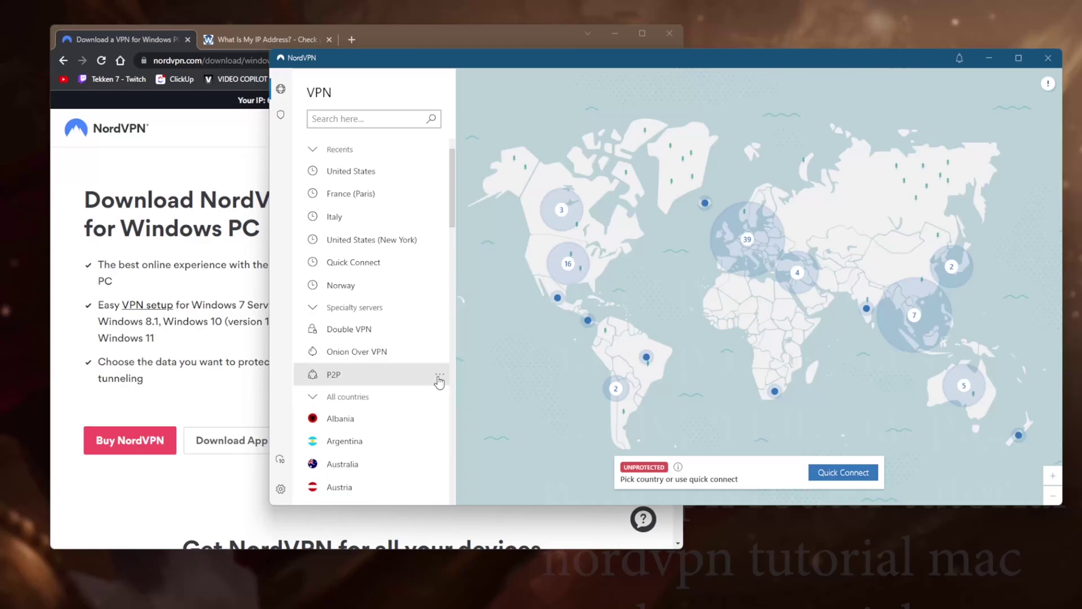
click(280, 489)
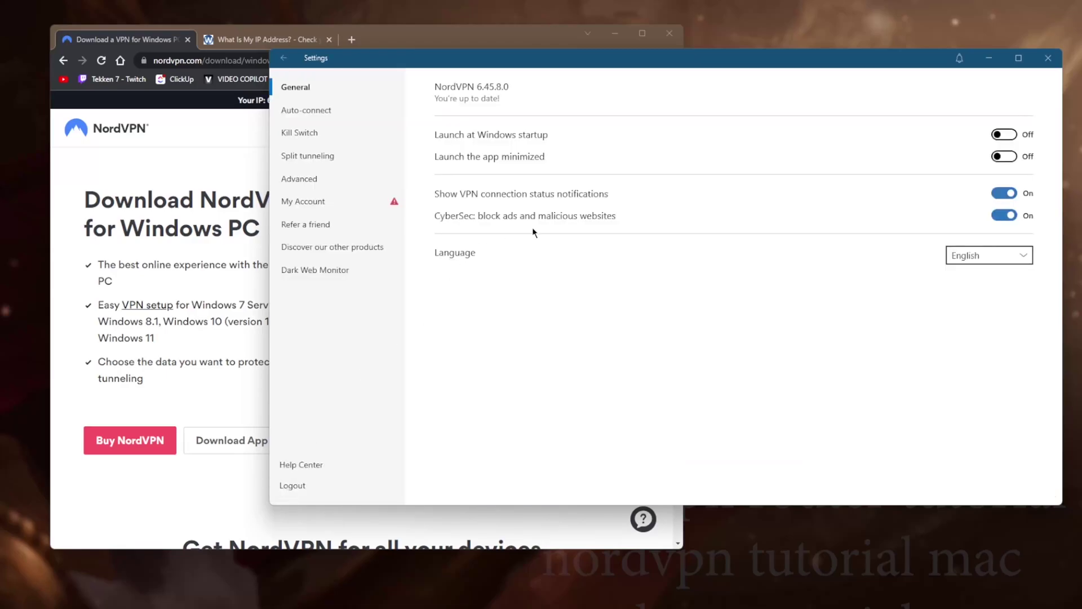
click(320, 110)
click(999, 171)
click(951, 194)
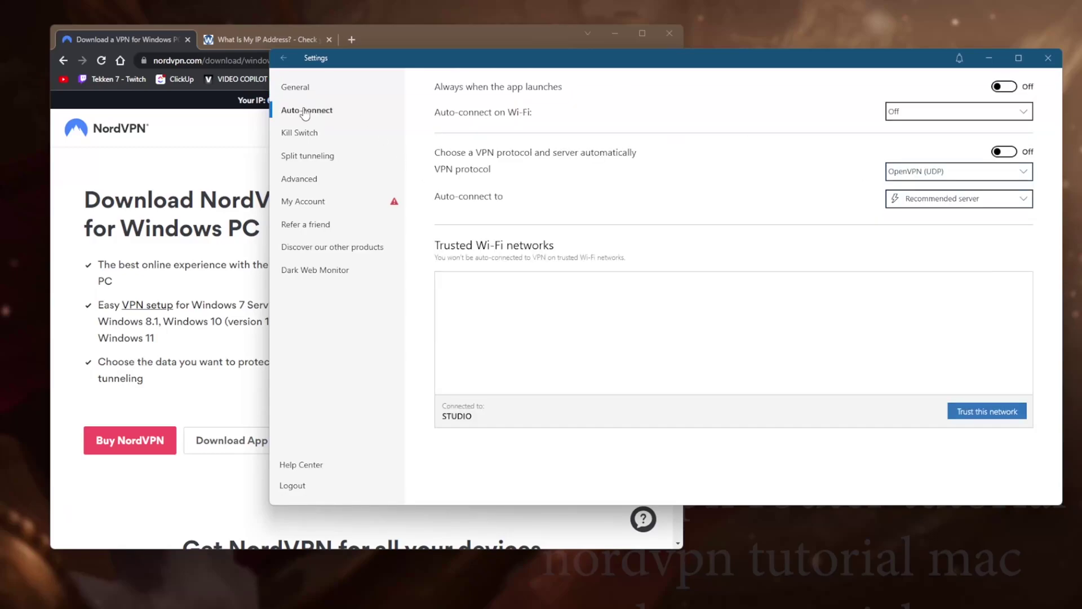
key(Escape)
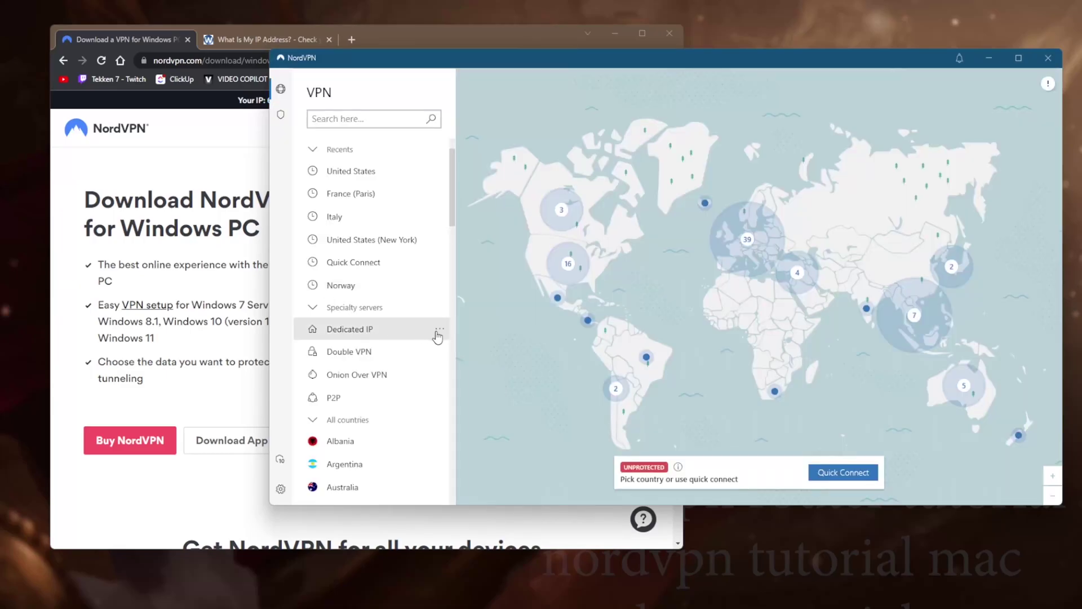
click(439, 330)
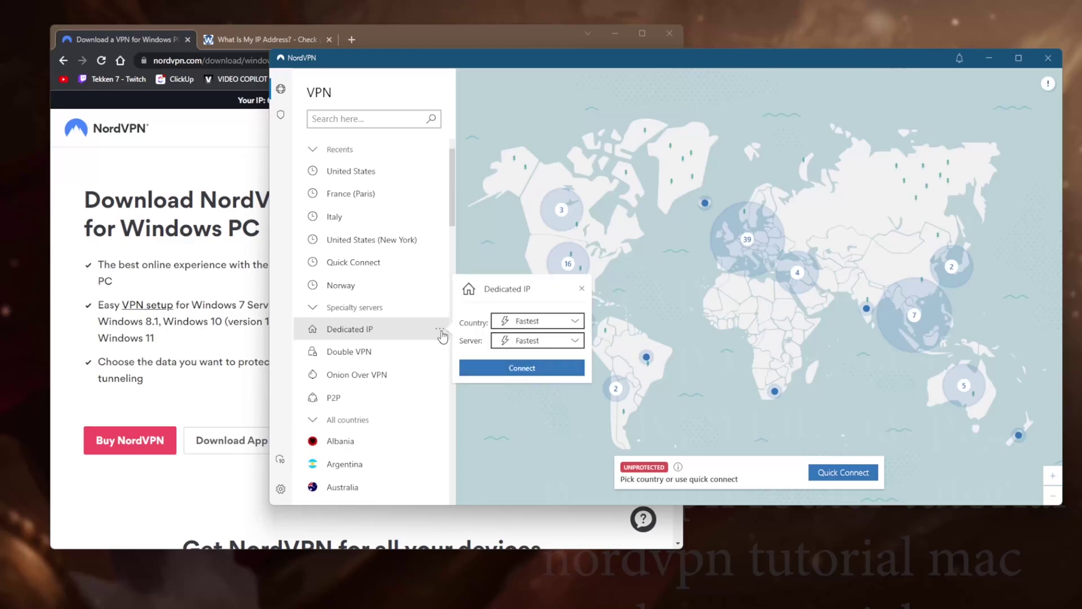
click(564, 326)
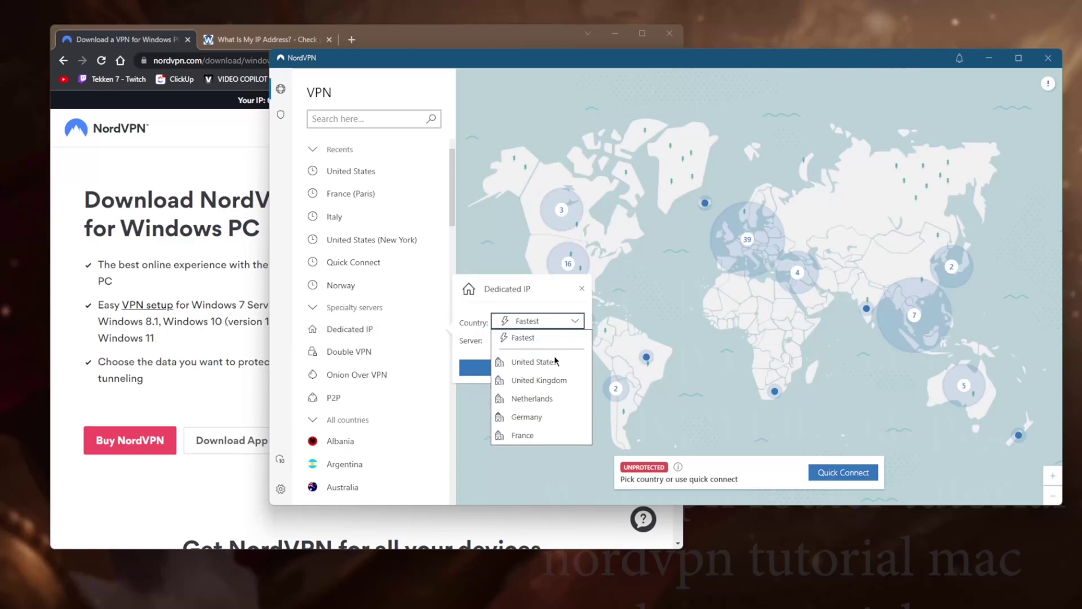
click(542, 401)
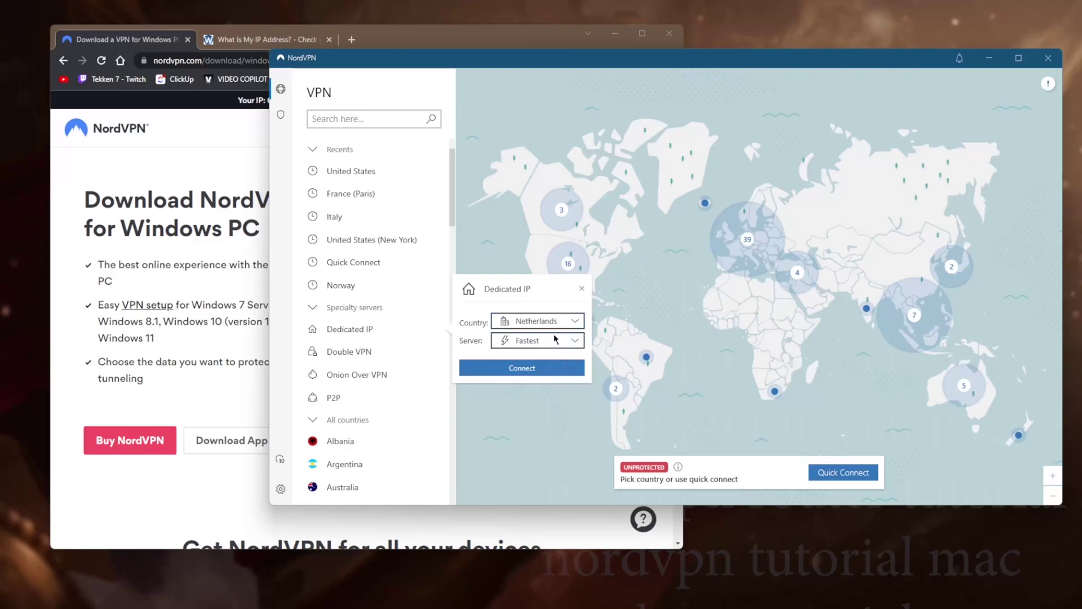
click(557, 342)
scroll(550, 383, down, 2)
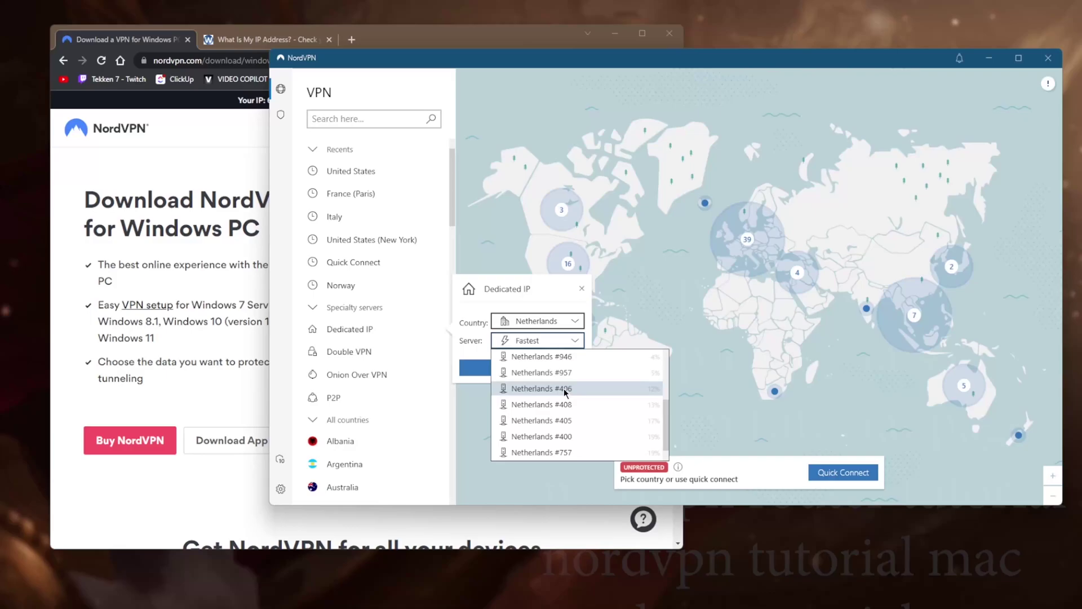
click(584, 291)
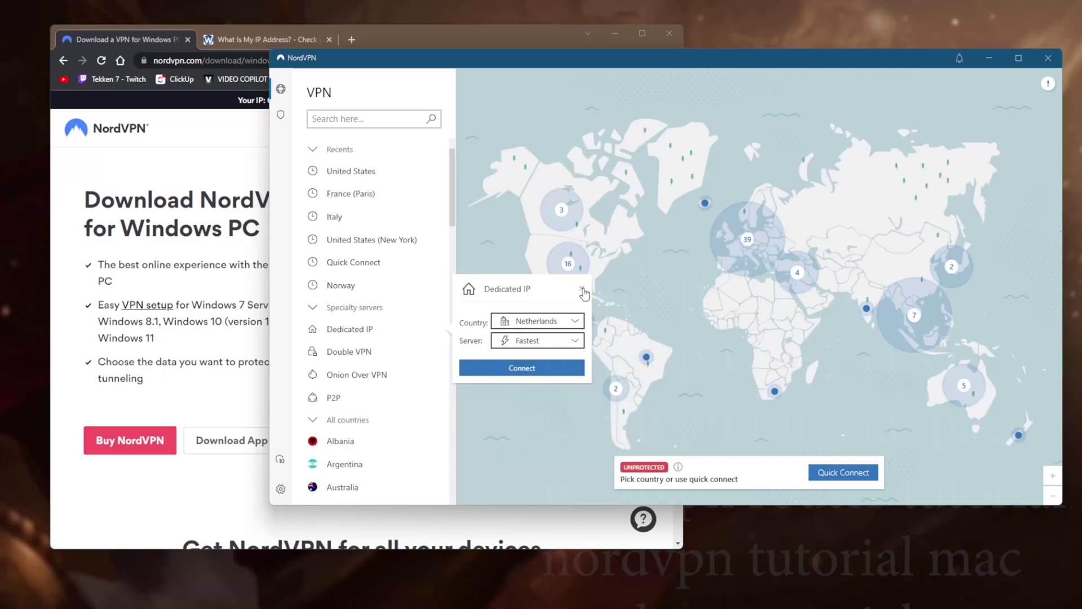
click(582, 290)
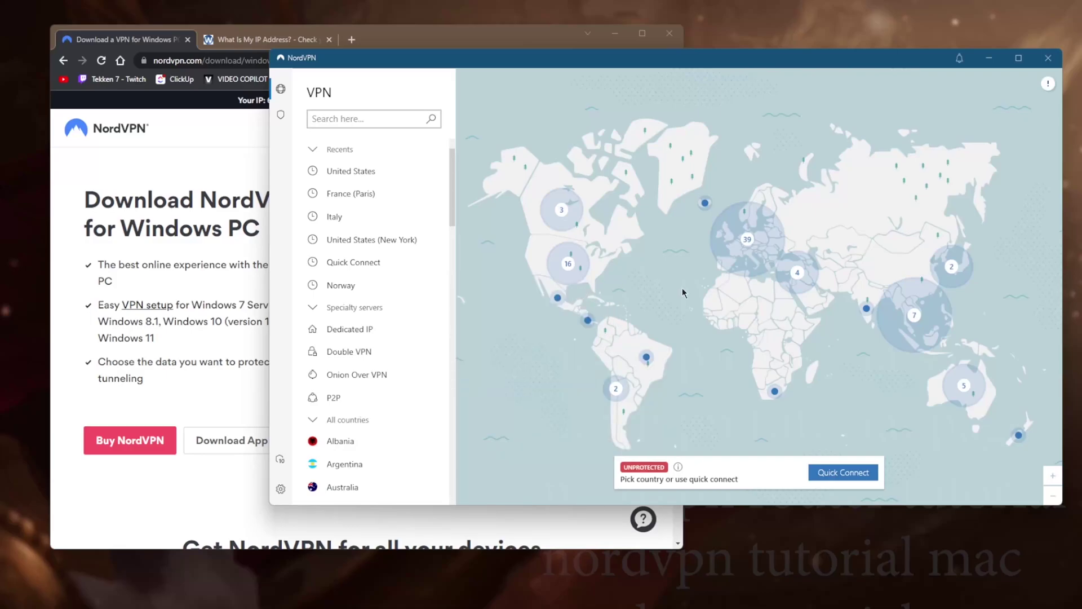
Switch the auto-connect VPN protocol from OpenVPN (UDP) to NordLynx (Recommended)
click(280, 489)
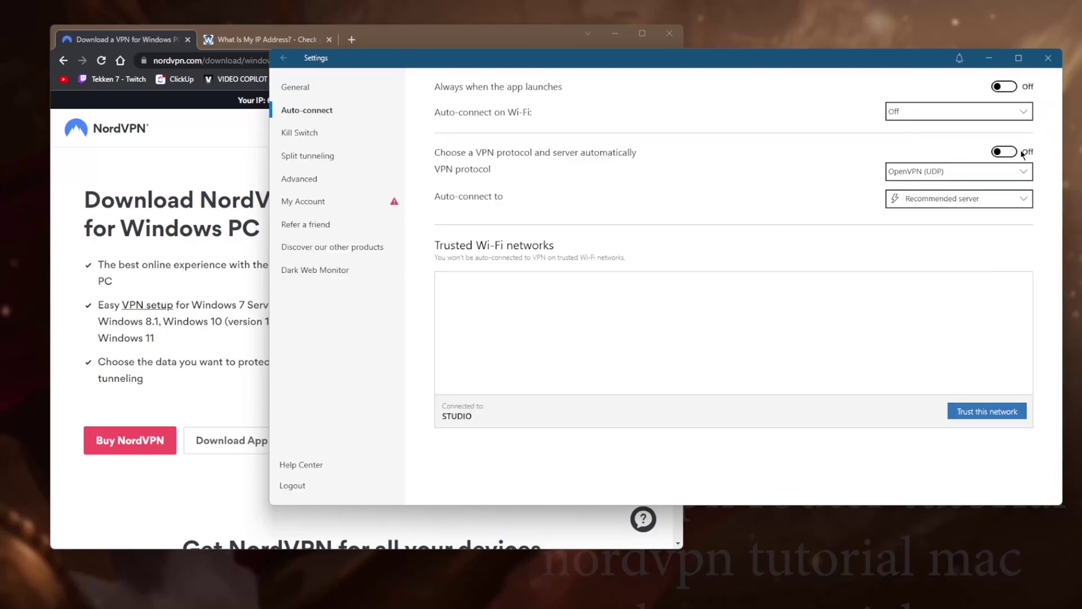
click(1013, 169)
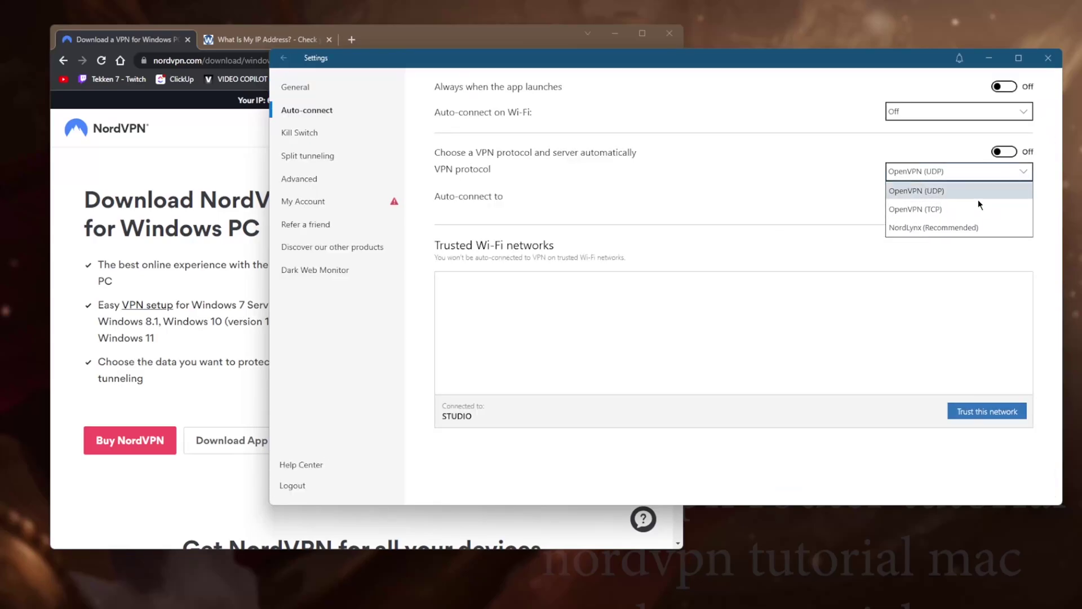
click(958, 226)
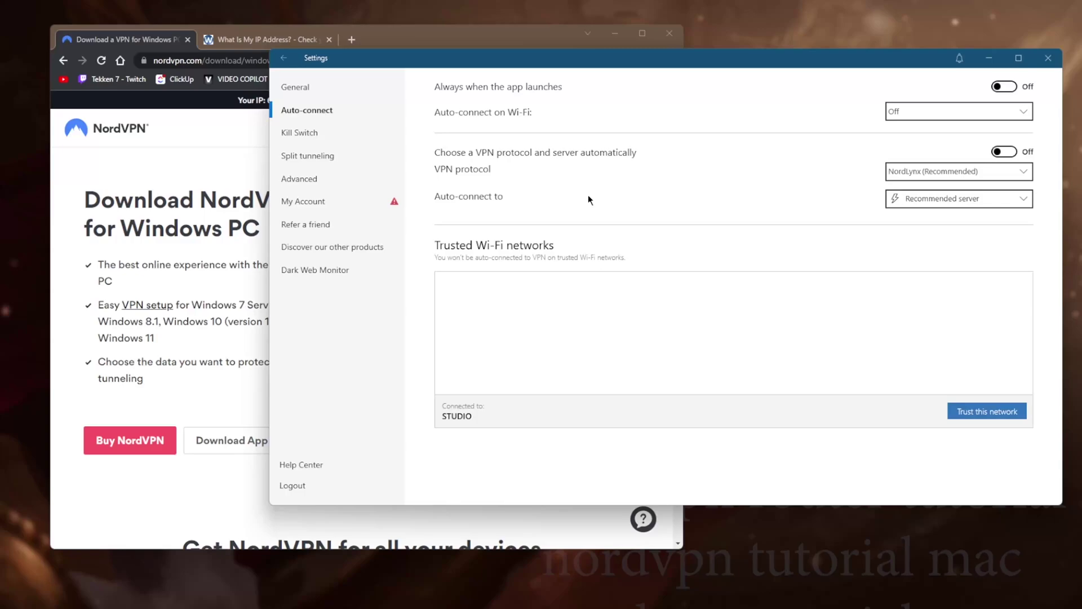
Return to General settings and review the Kill Switch page, with both kill switches off
click(303, 88)
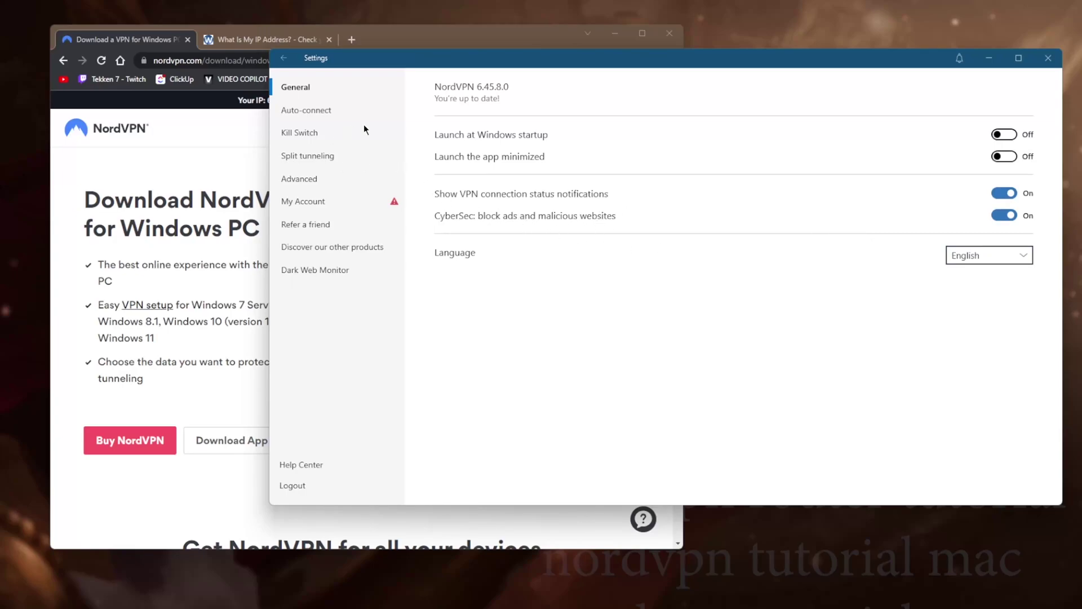
click(307, 138)
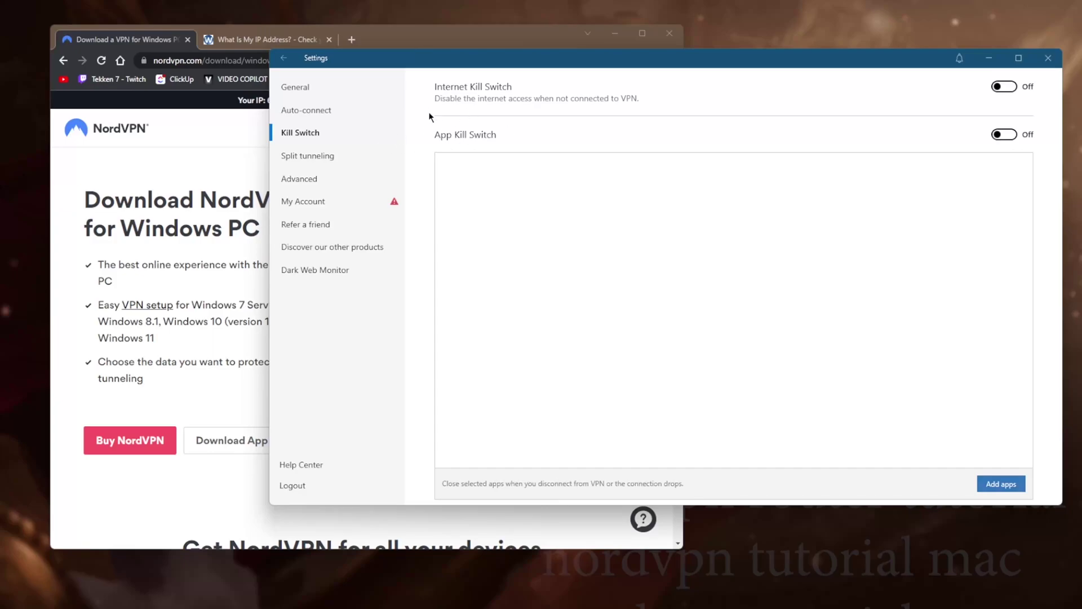
click(312, 163)
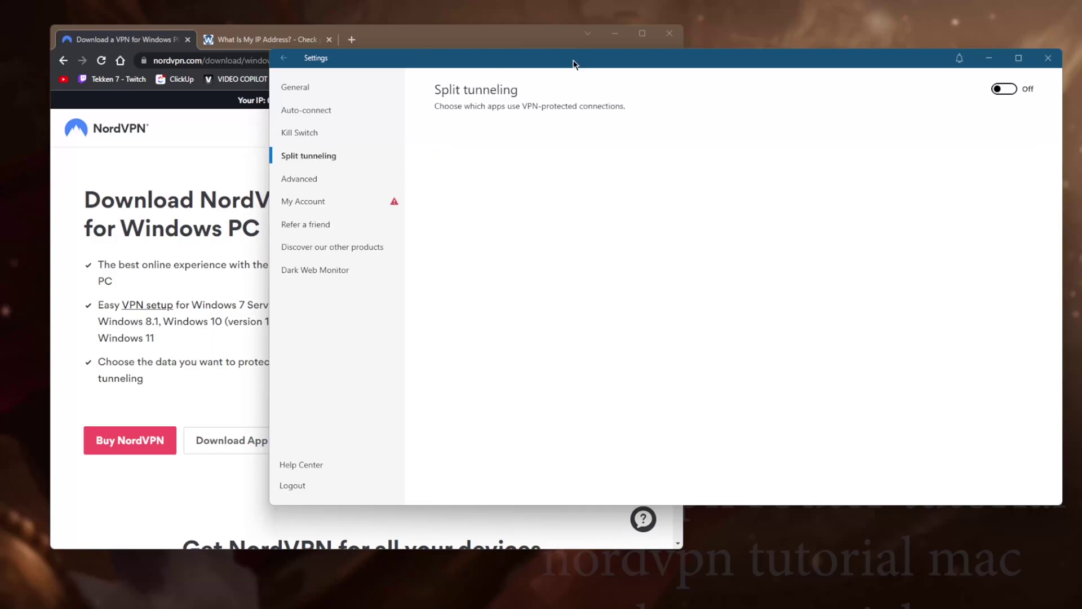
click(1001, 91)
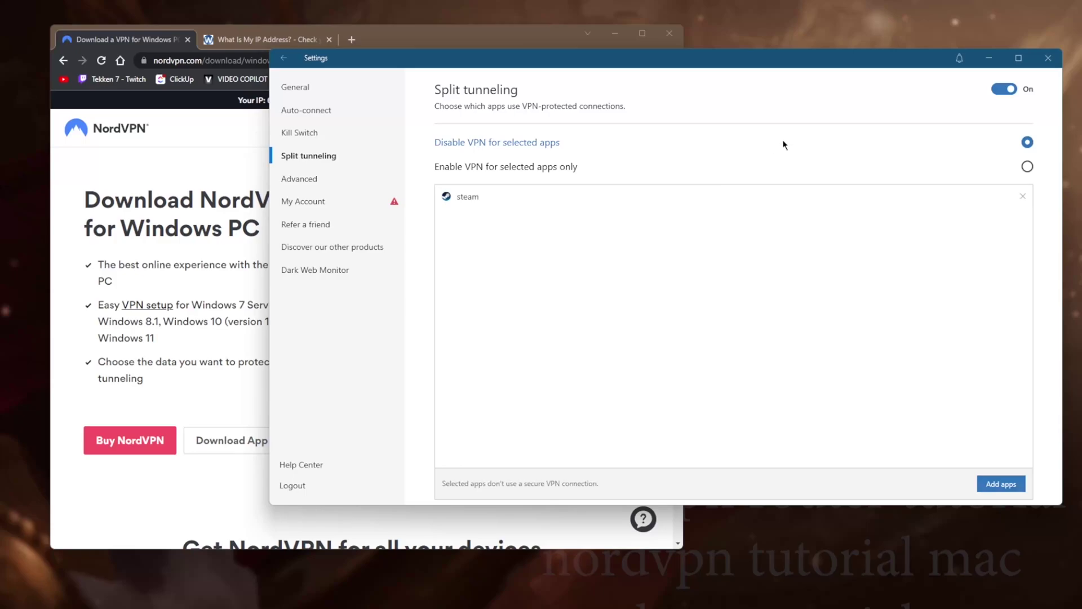
click(1027, 166)
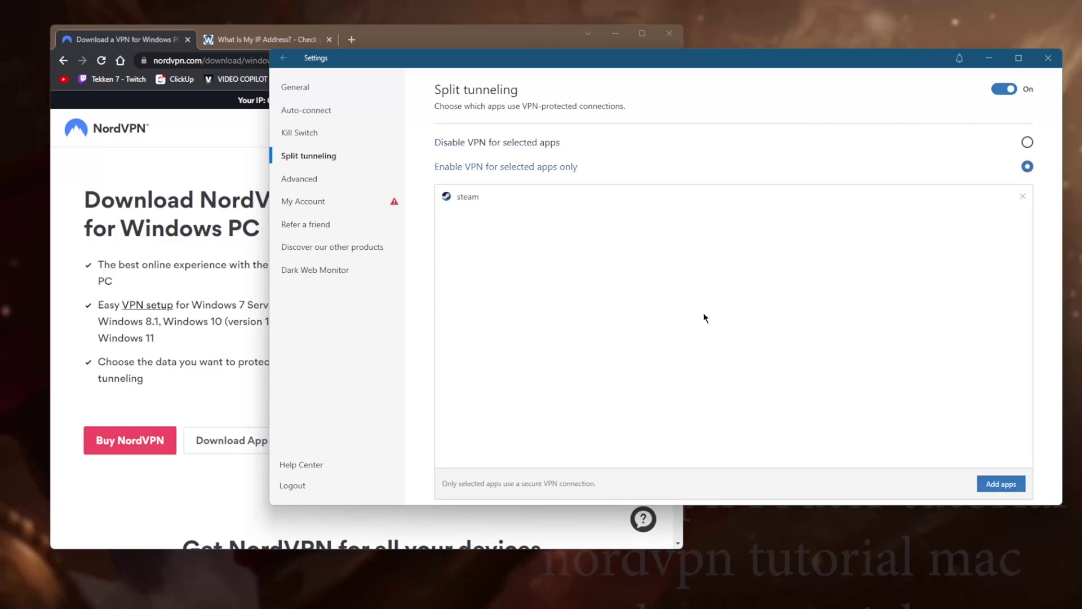
click(1003, 90)
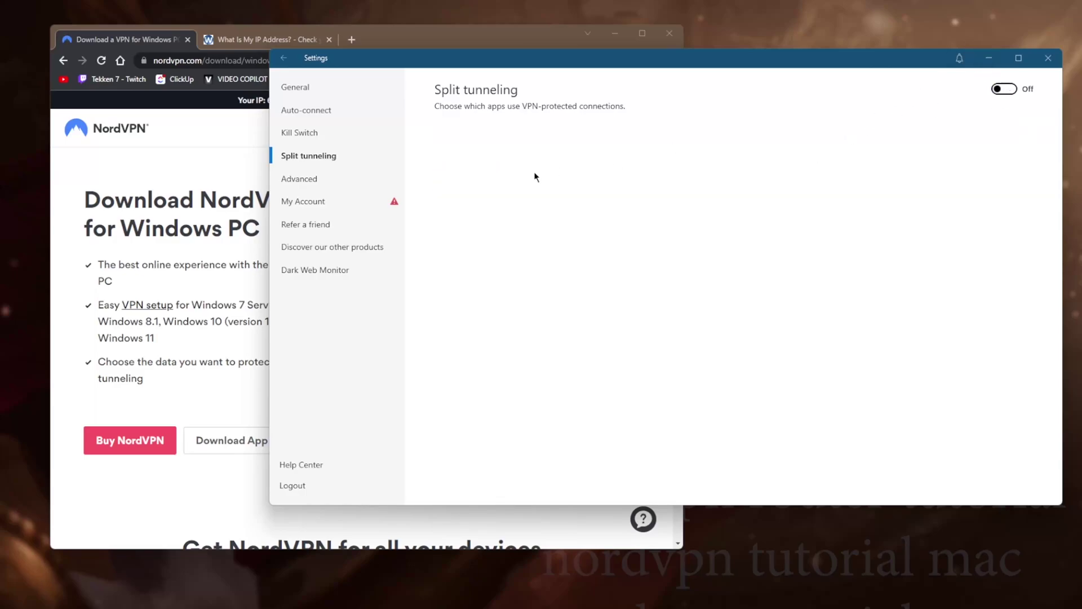
View the Advanced settings, return to the main server map, and bring Chrome forward
click(299, 179)
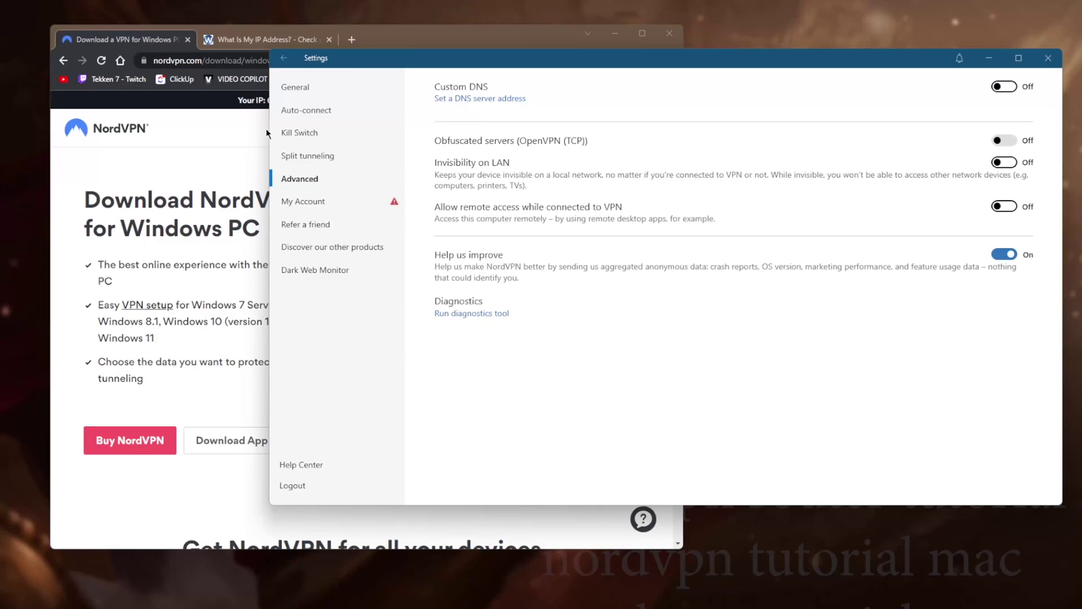
click(284, 59)
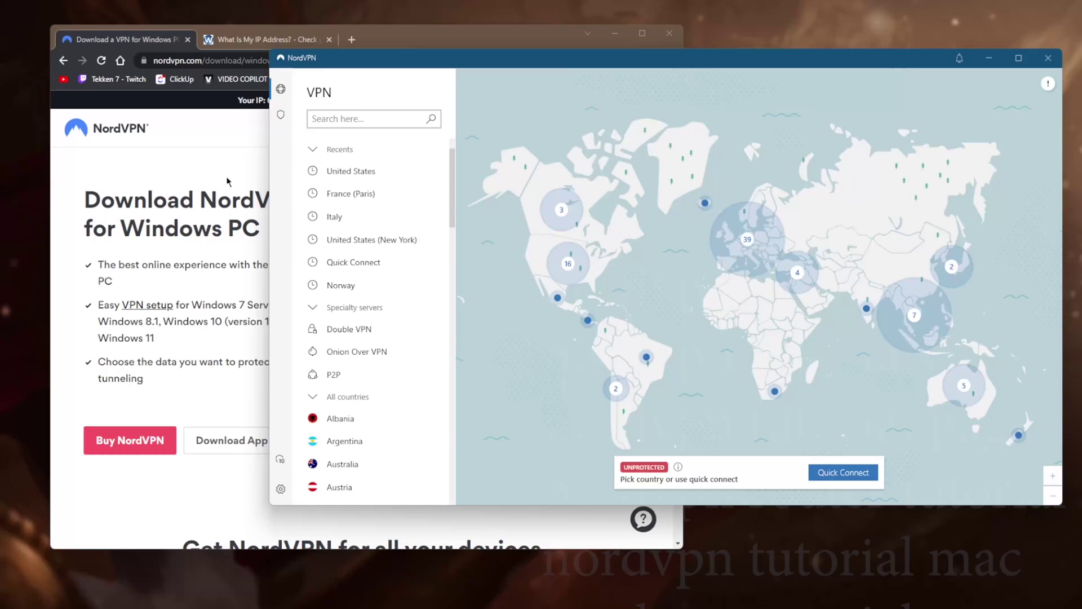
click(228, 181)
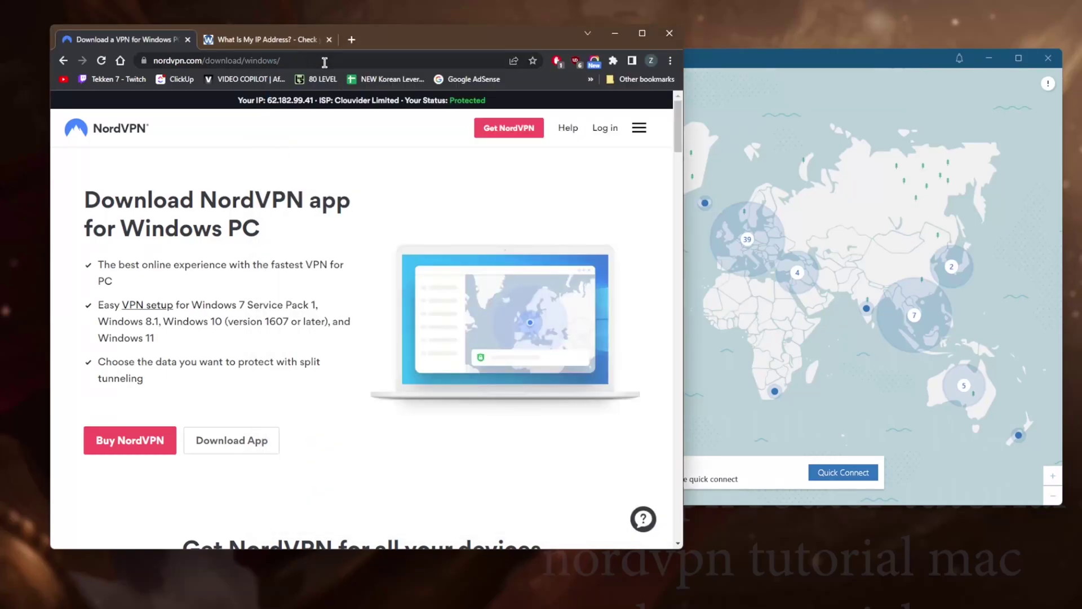
Google 'nordvpn for censorship country' in a new tab and scroll through the results
click(352, 40)
click(365, 54)
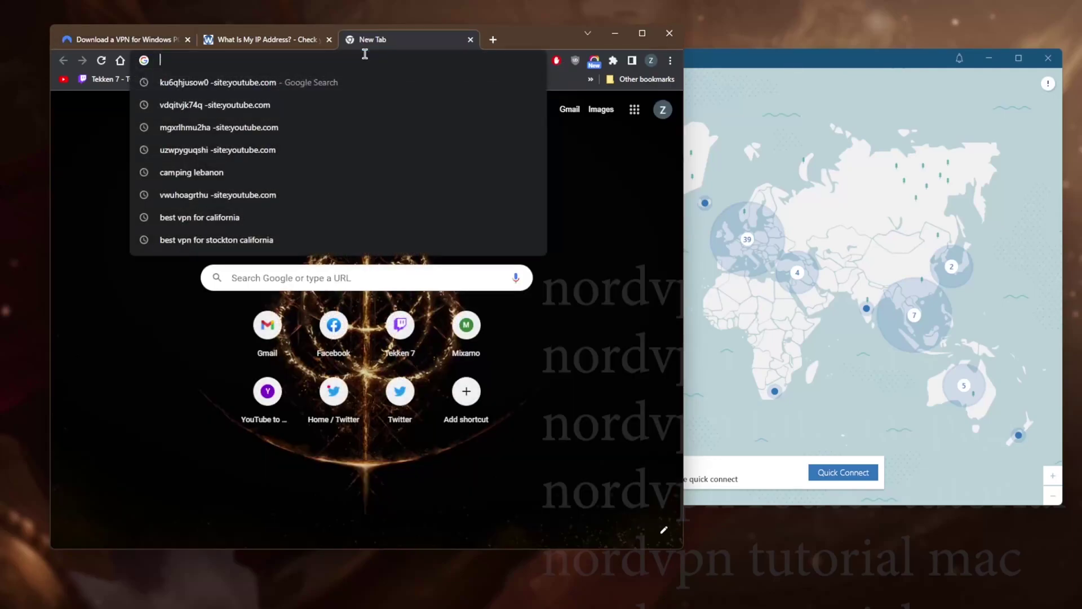
text(nordvpn )
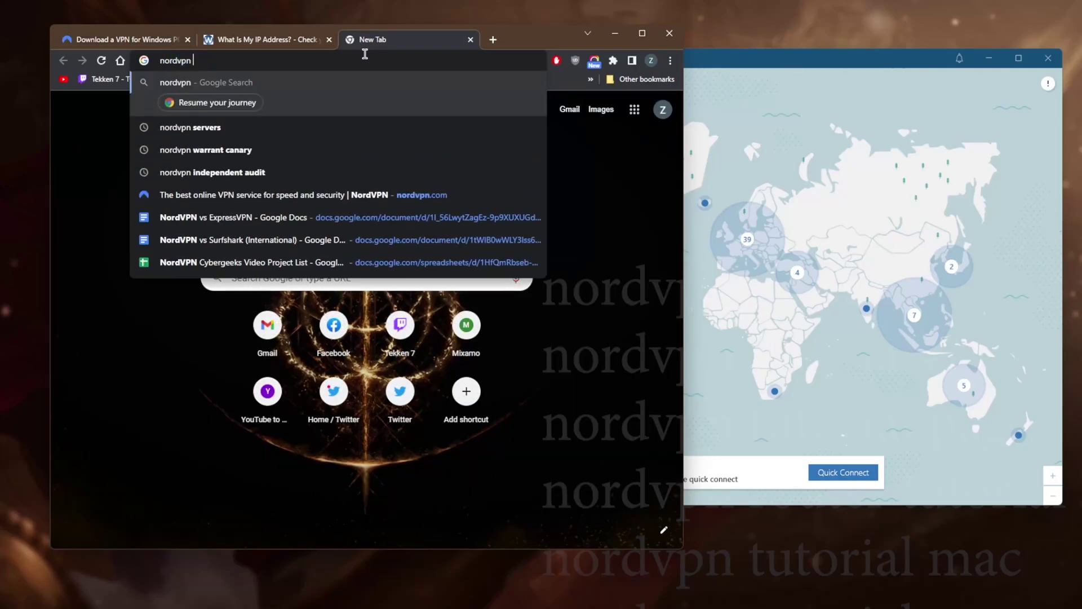
text(for cen)
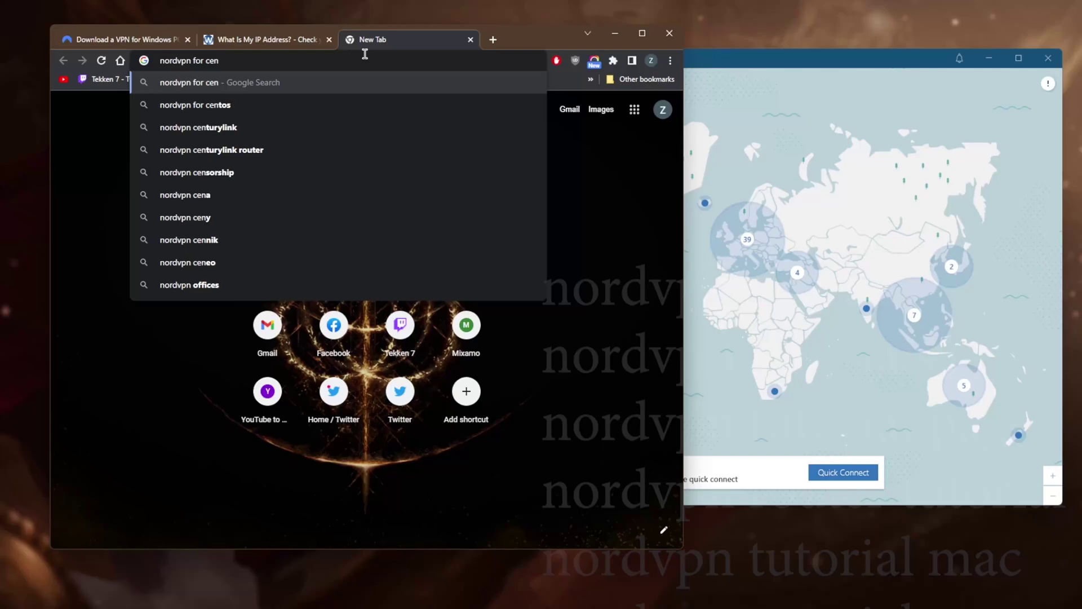
text(sorship counrty)
key(Return)
click(287, 211)
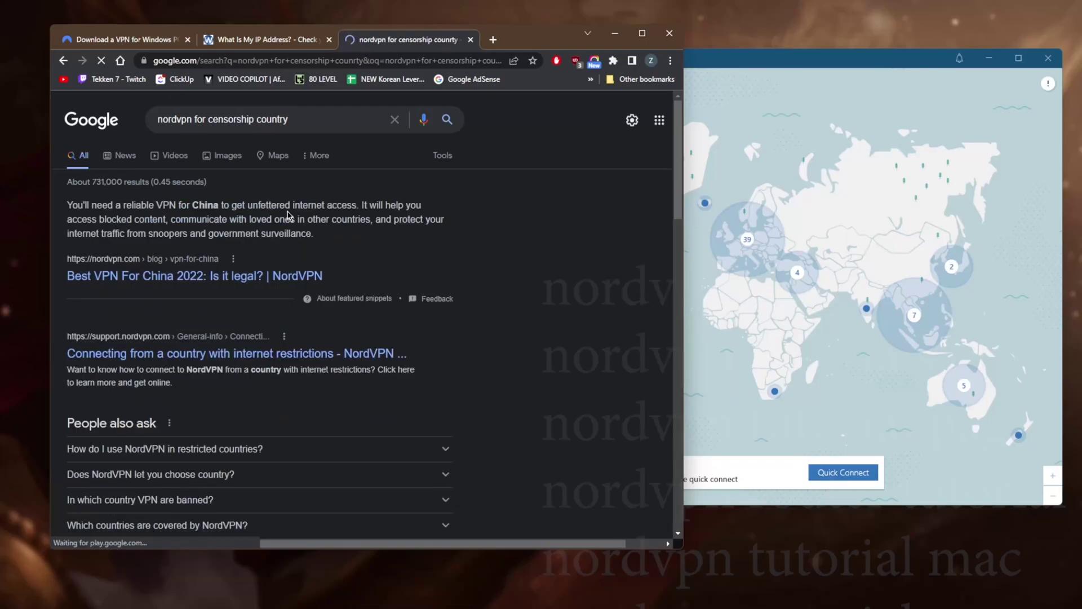
scroll(294, 297, down, 2)
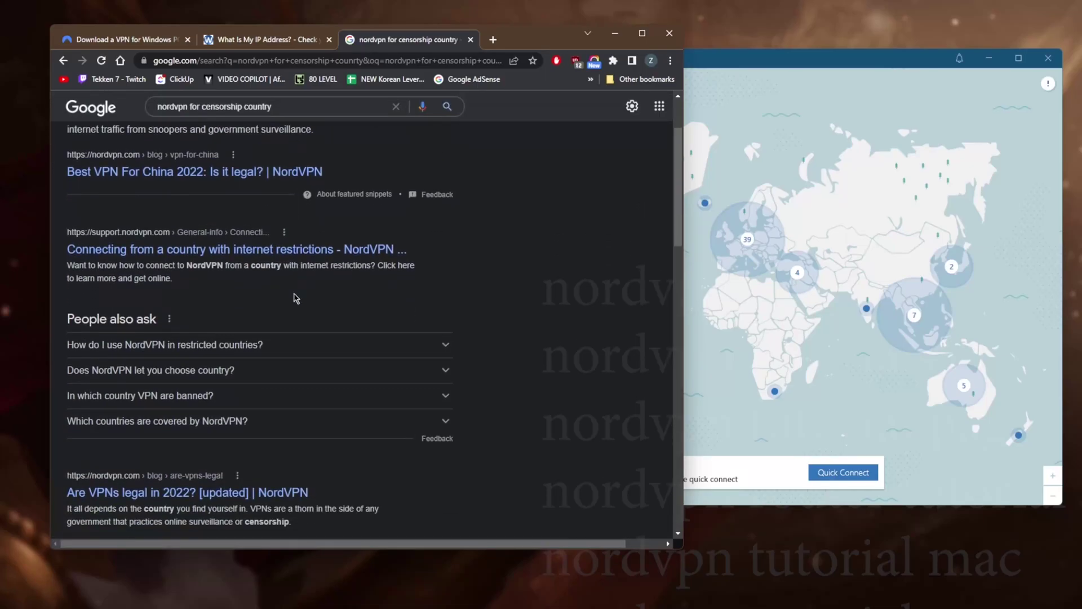
scroll(294, 297, down, 2)
scroll(294, 297, down, 1)
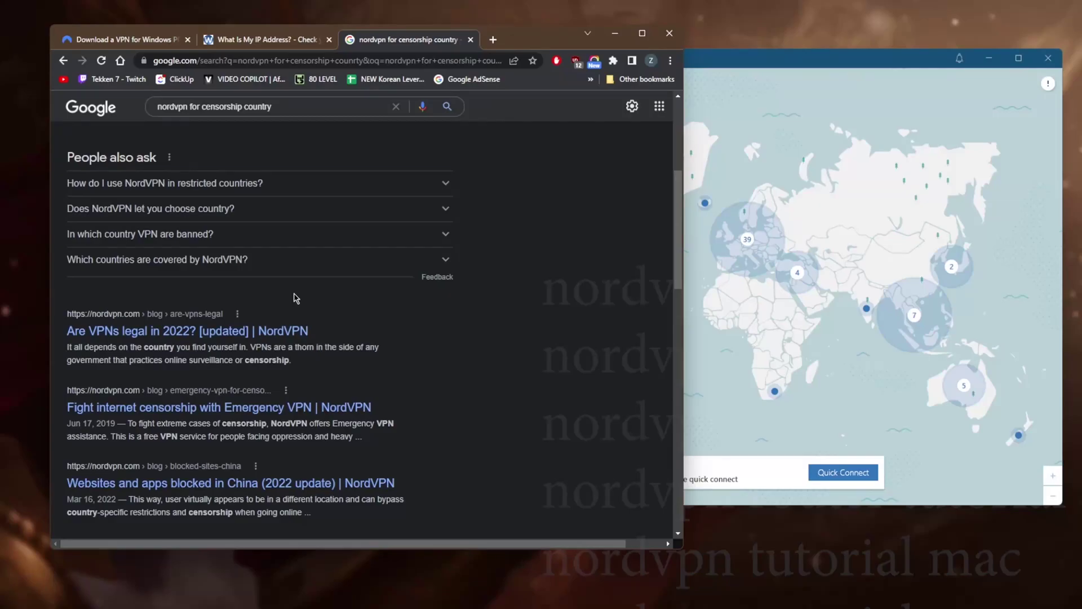
scroll(294, 297, up, 3)
Read the 'Connecting from a country with internet restrictions' support article's setup guides and China note
click(286, 247)
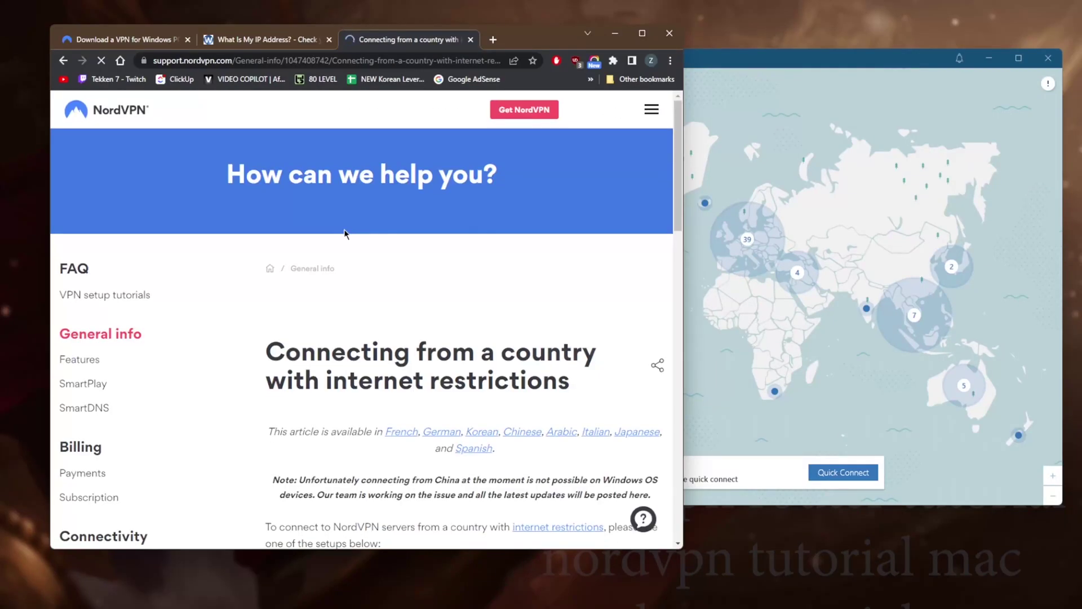
scroll(345, 234, down, 5)
scroll(345, 233, down, 1)
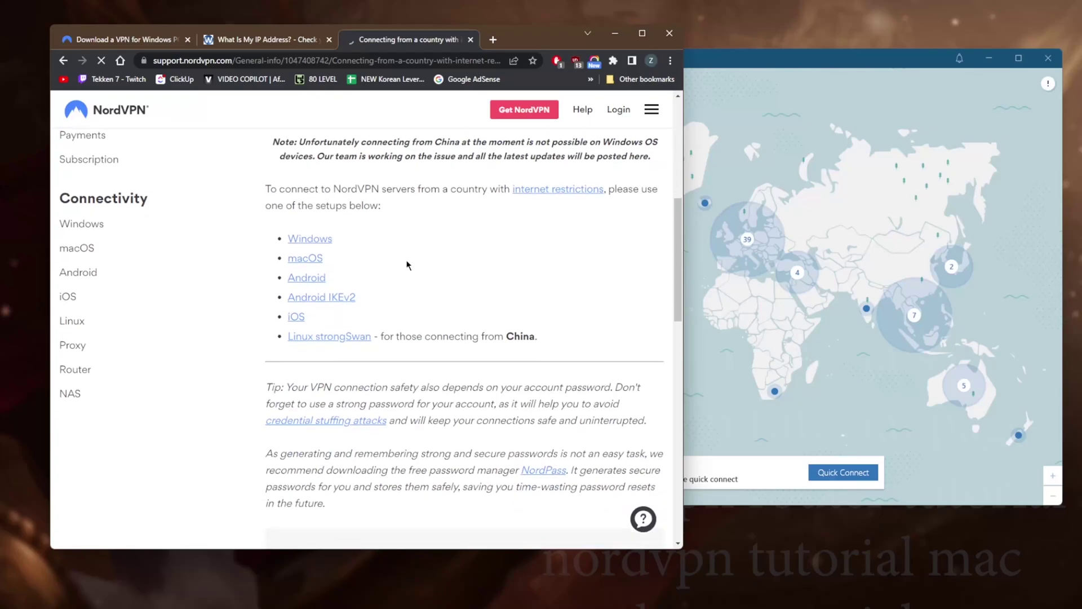
scroll(411, 269, up, 1)
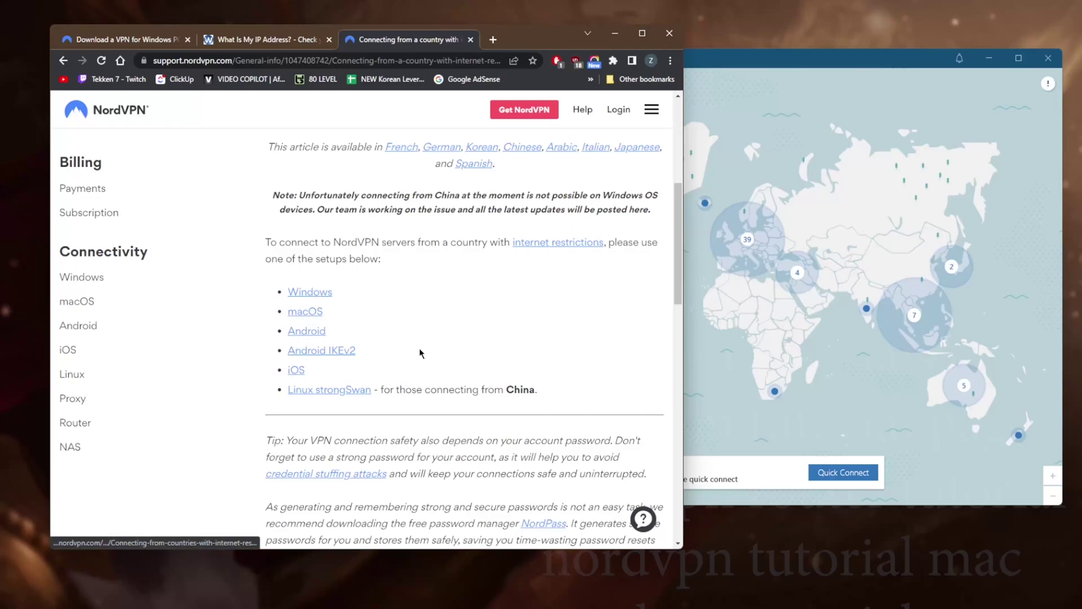
click(800, 51)
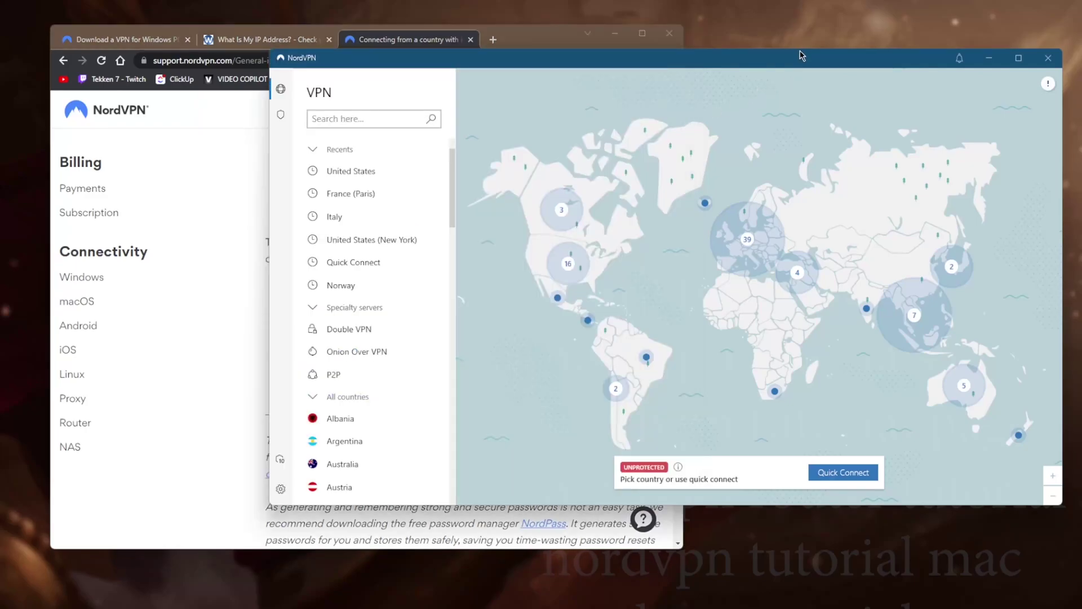
click(250, 185)
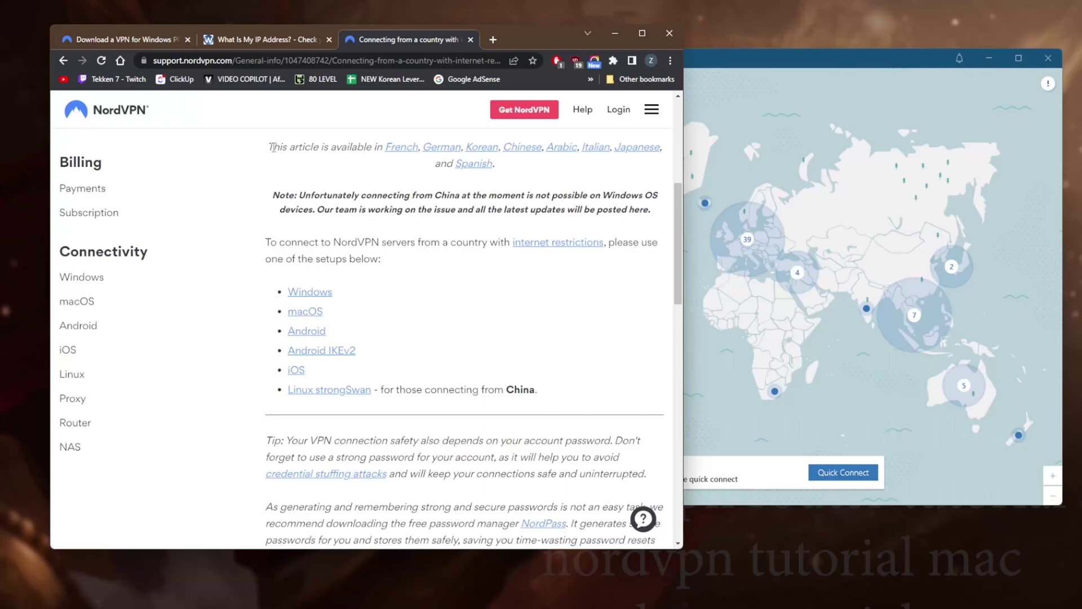
Zoom the NordVPN map from Europe to the UK and connect to London server #2289
click(263, 49)
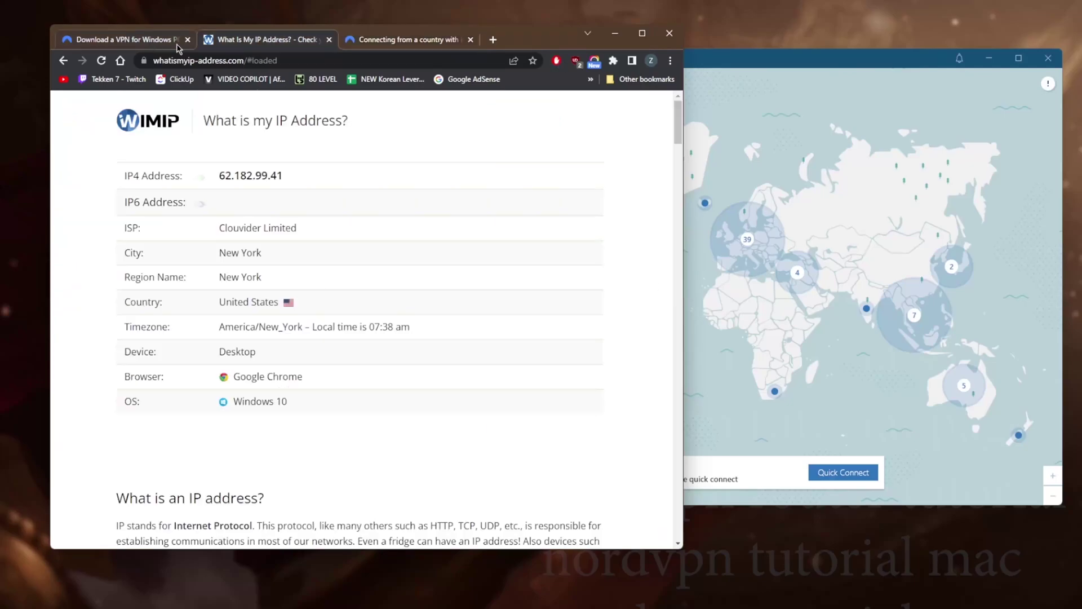
click(120, 39)
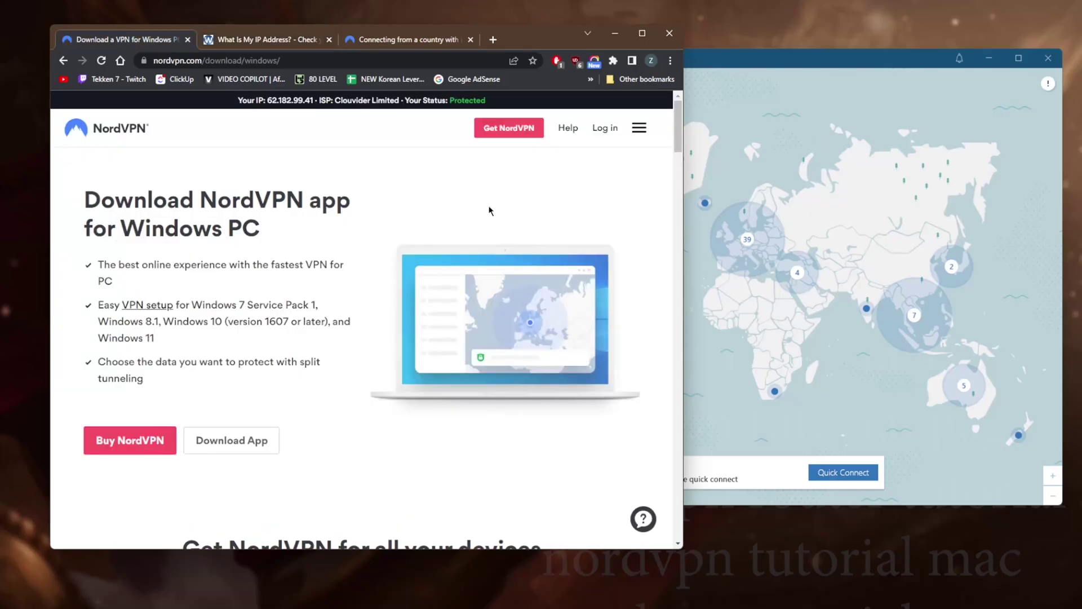
click(712, 161)
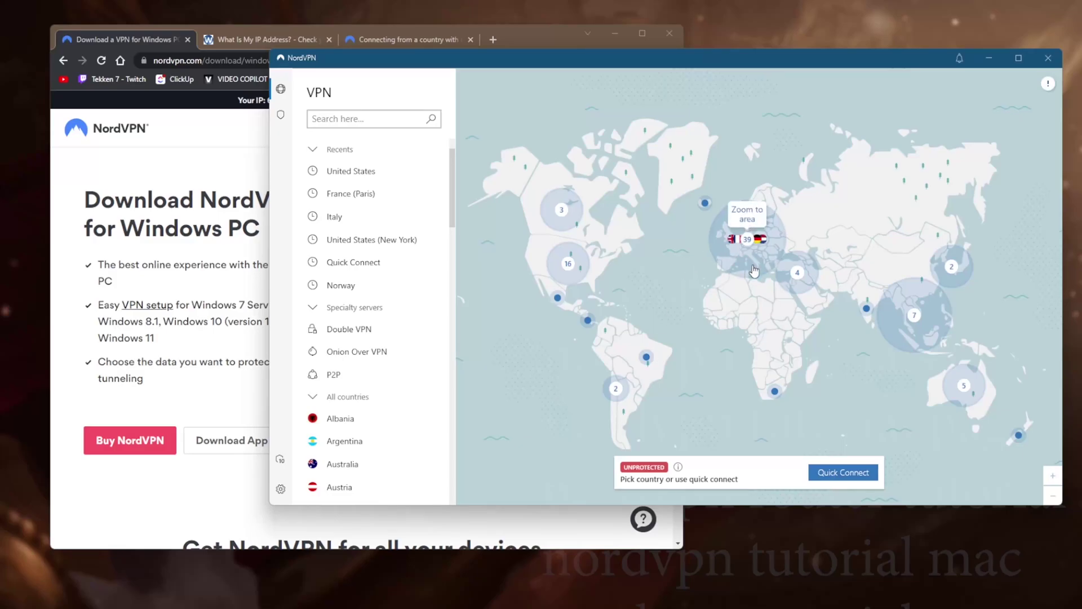
click(751, 244)
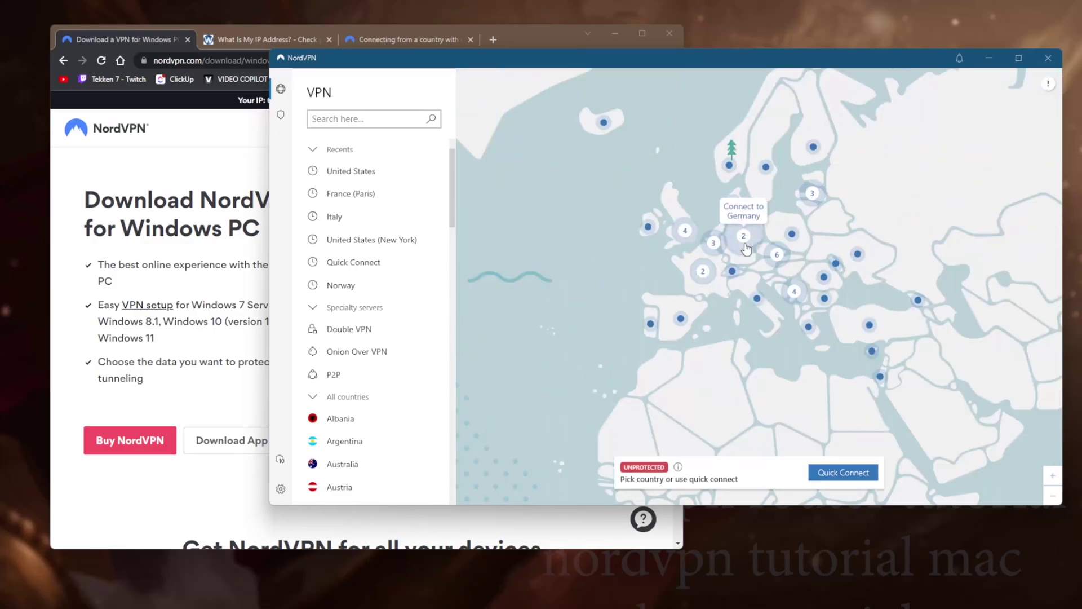
click(686, 231)
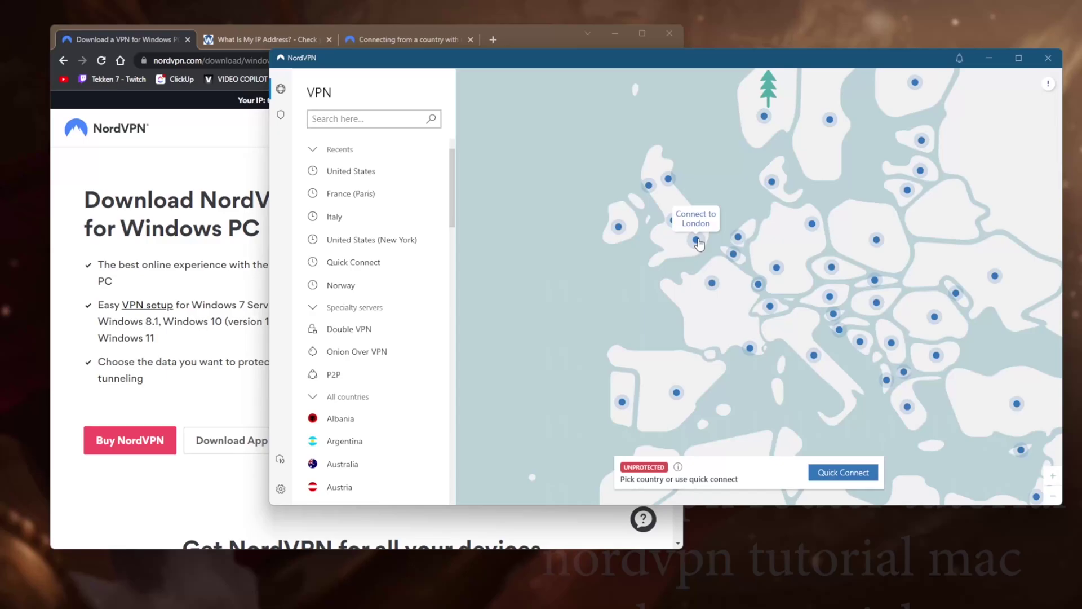
click(697, 240)
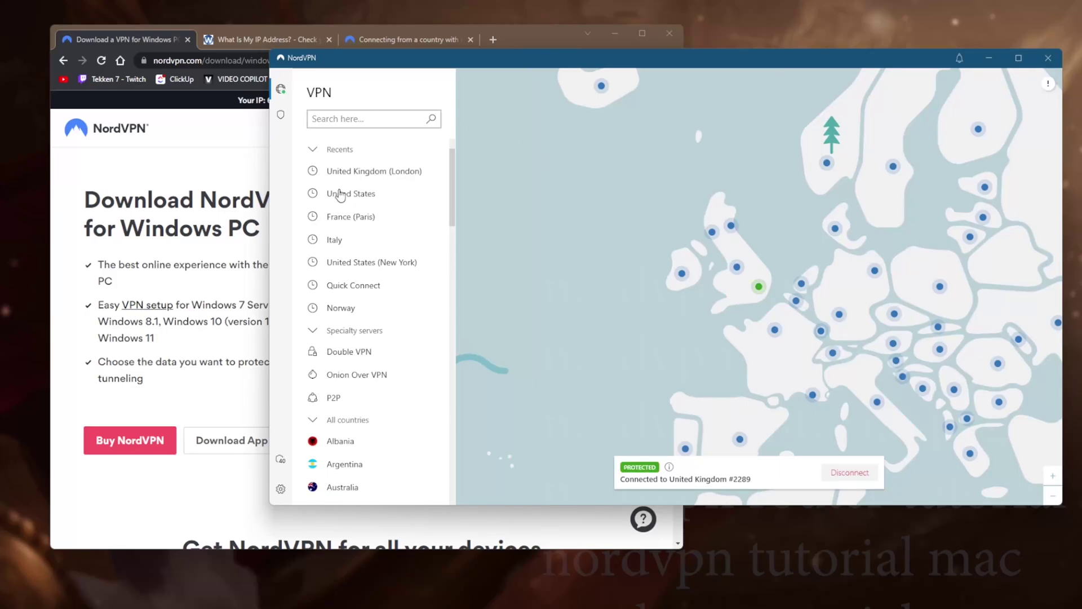
Reload the IP checker to confirm the new address 89.38.69.174 in London
click(245, 42)
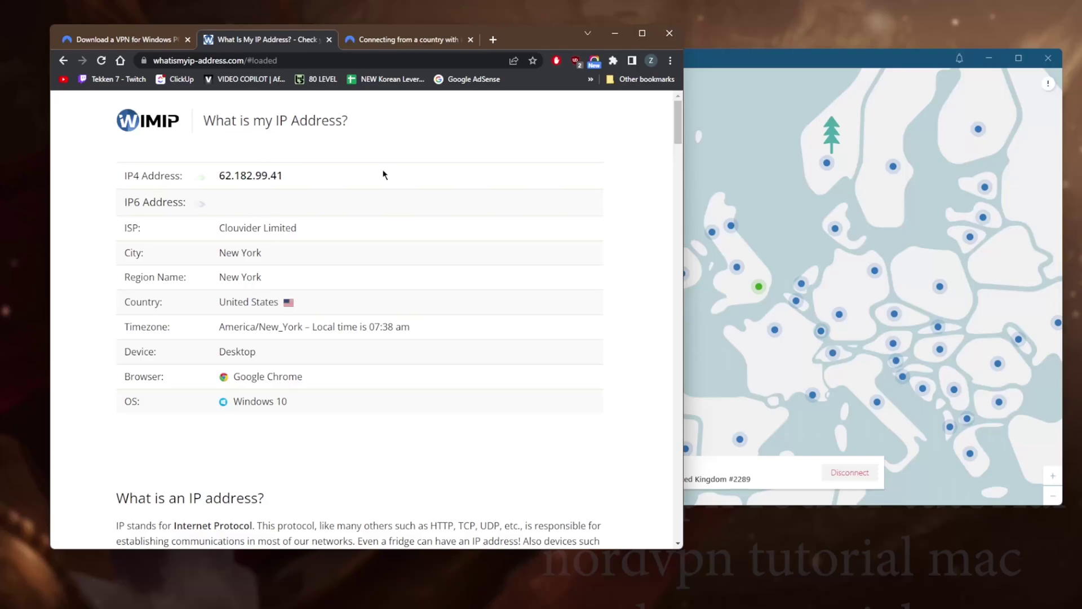
key(F5)
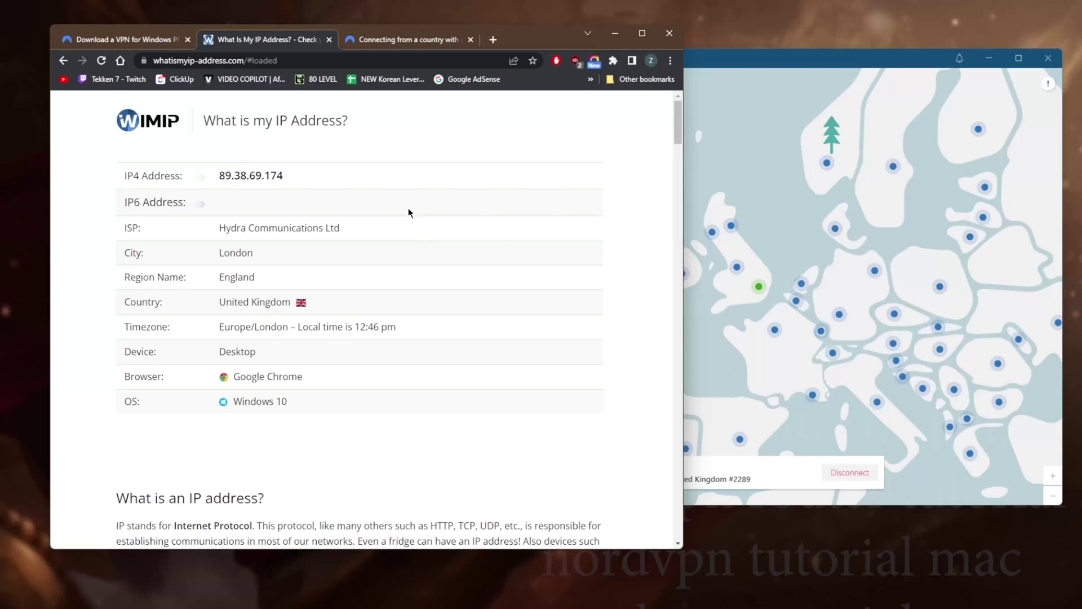
click(747, 159)
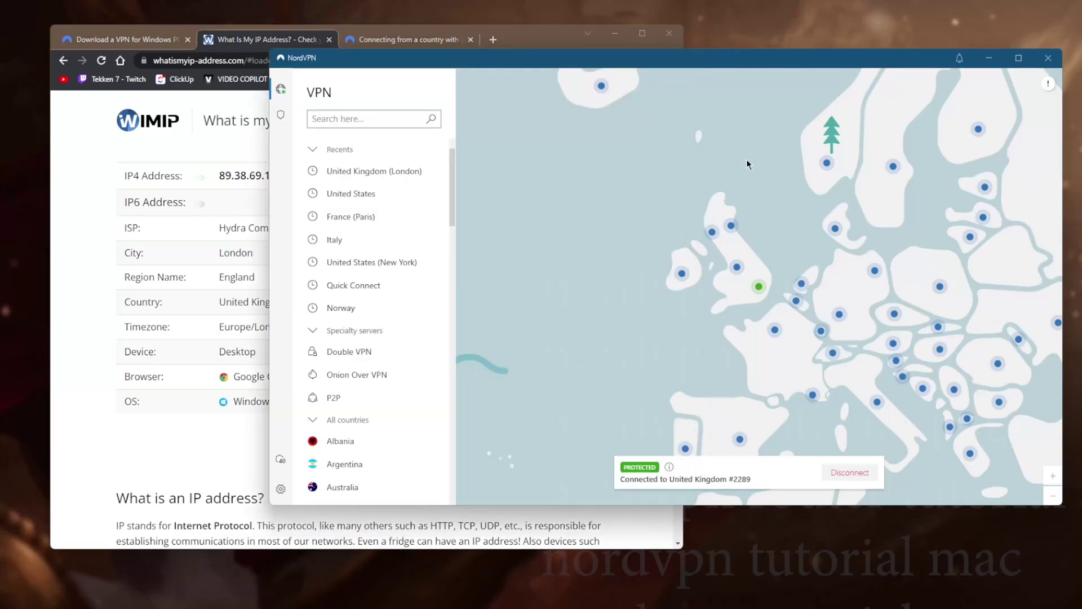
scroll(746, 159, down, 5)
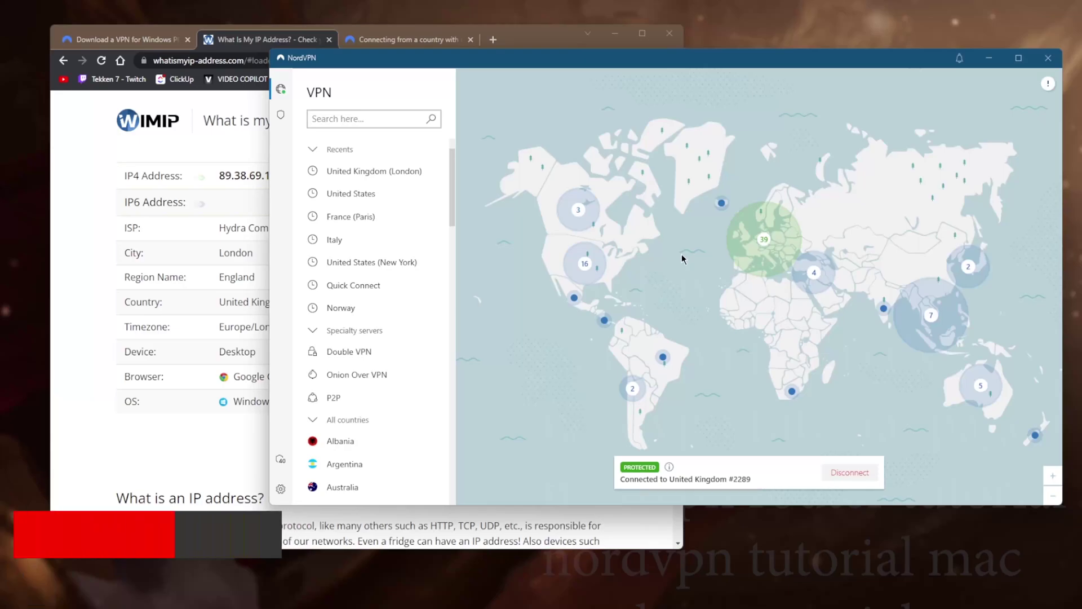
click(116, 44)
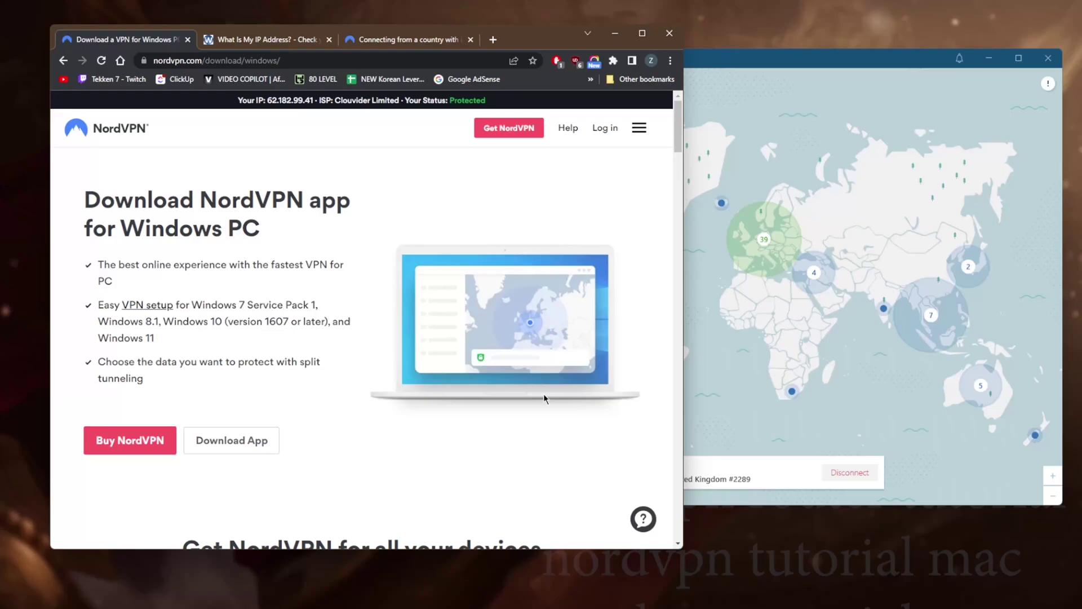
click(800, 59)
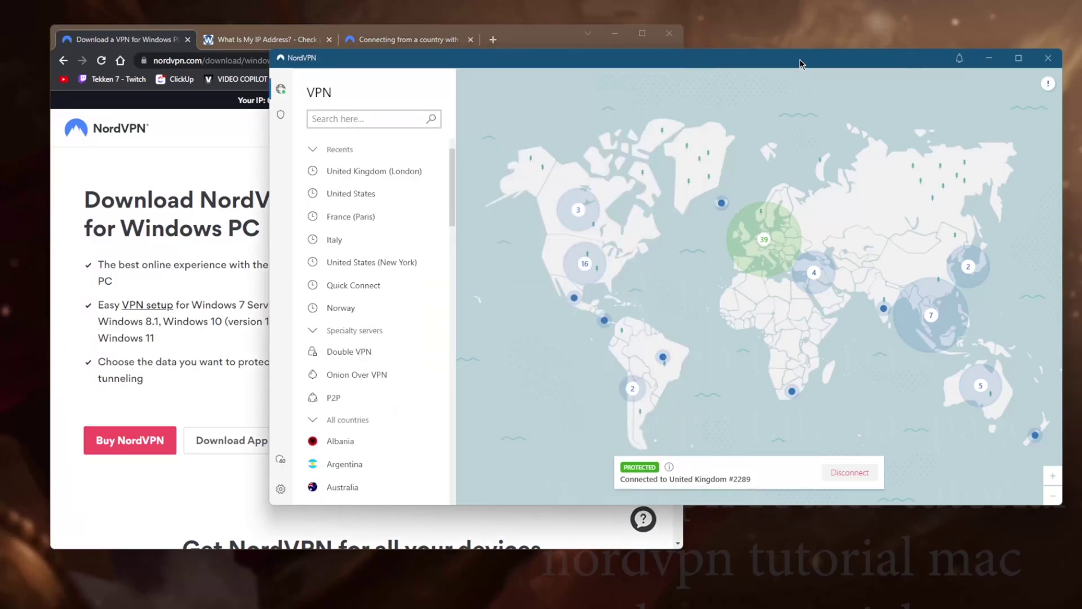